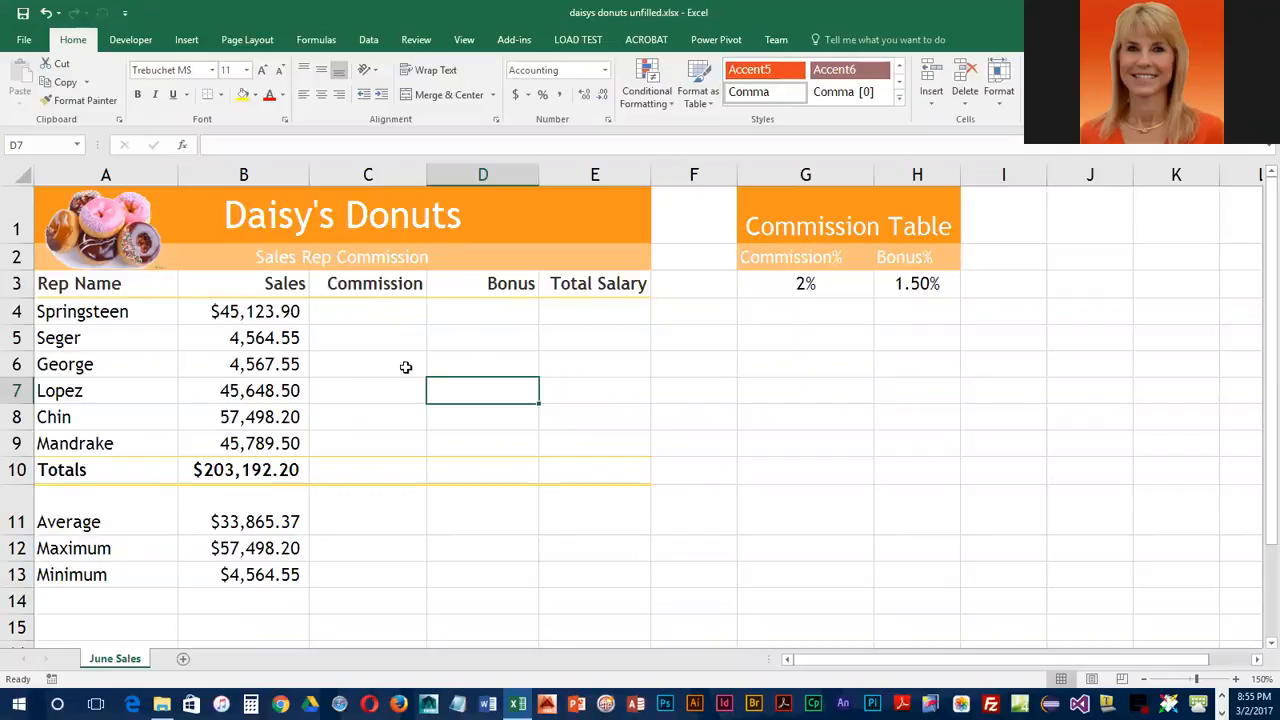
Enter the commission formula =B4*$G$3 in C4, with an absolute reference to the commission percentage.
{"action": "left_click", "coordinate": [380, 320]}
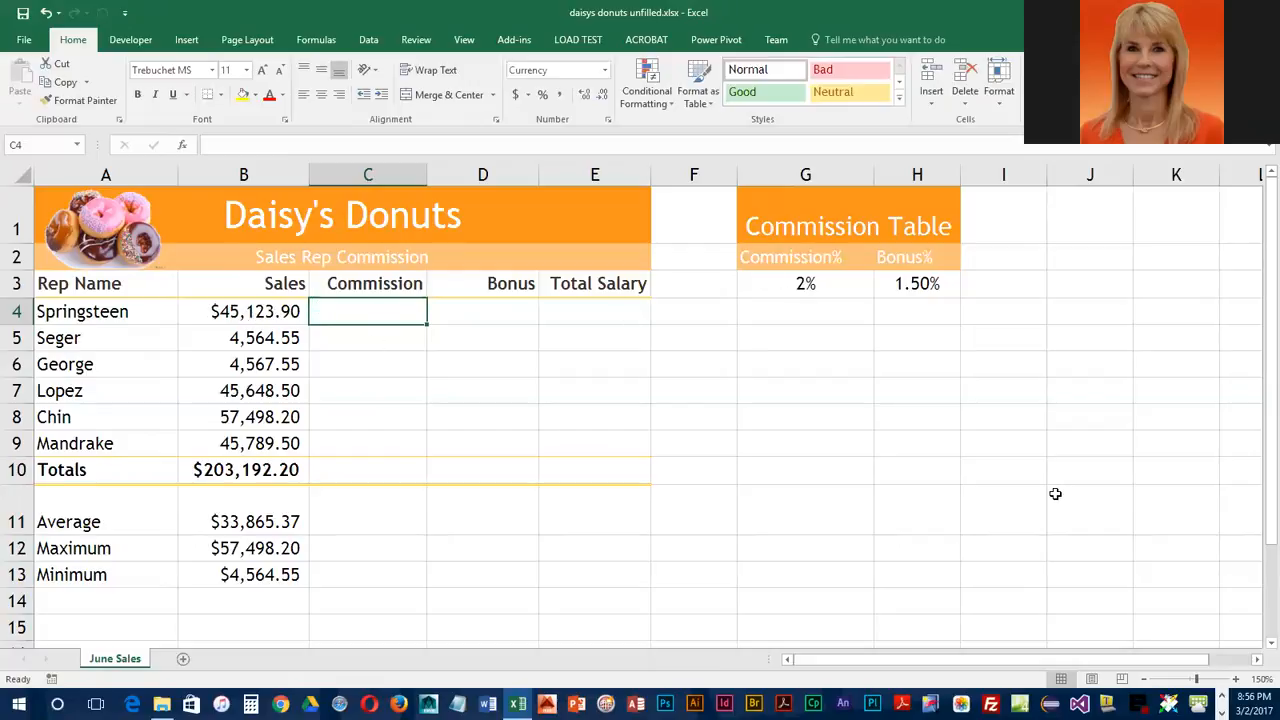
{"action": "type", "text": "="}
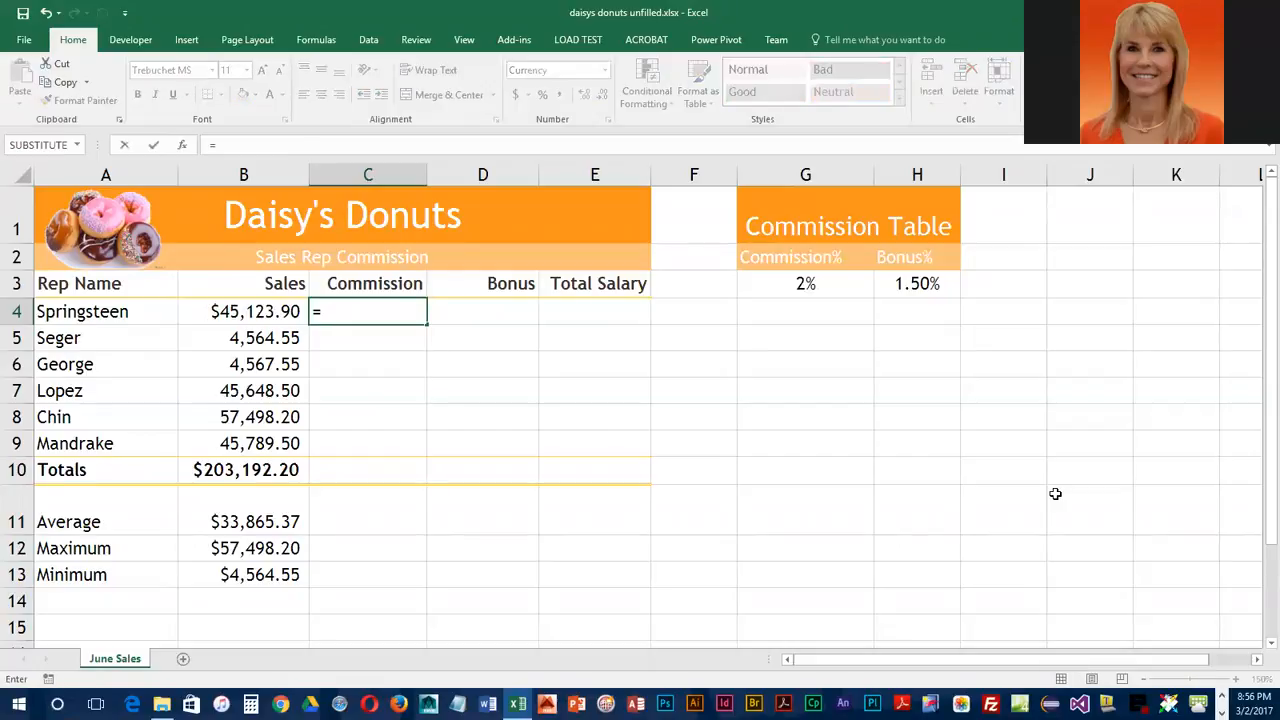
{"action": "left_click", "coordinate": [278, 313]}
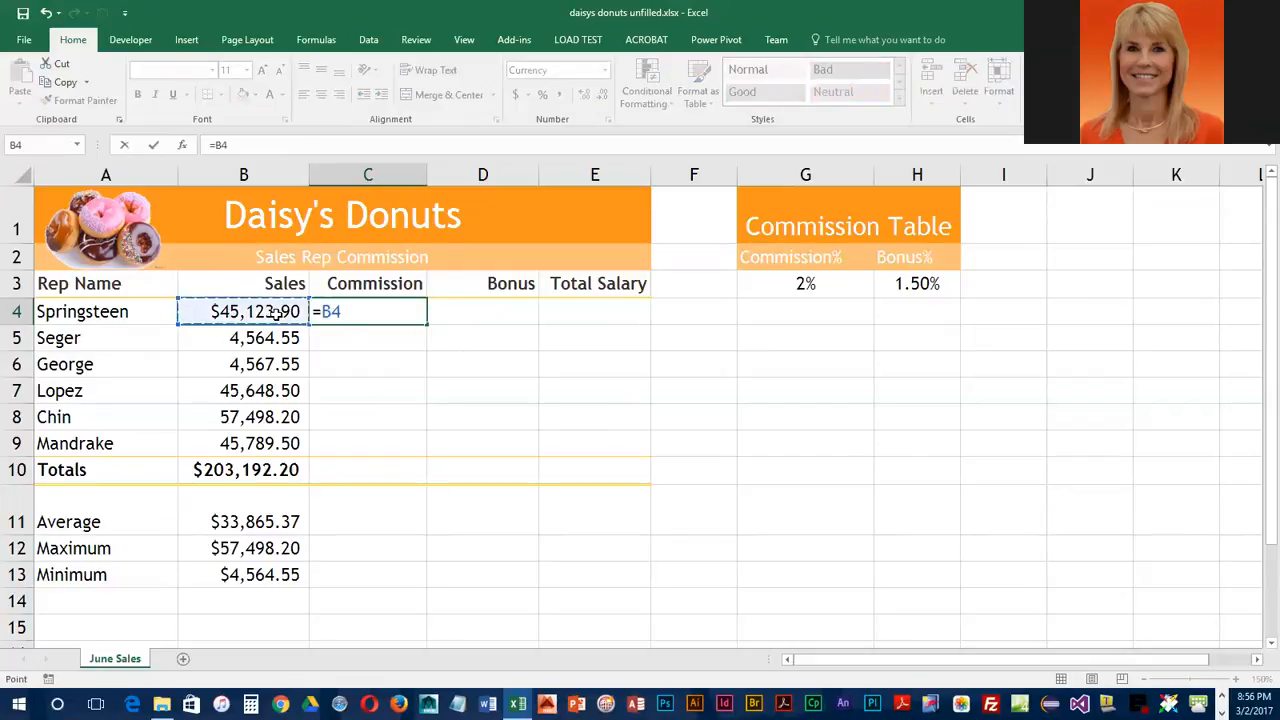
{"action": "type", "text": "*"}
{"action": "left_click", "coordinate": [838, 286]}
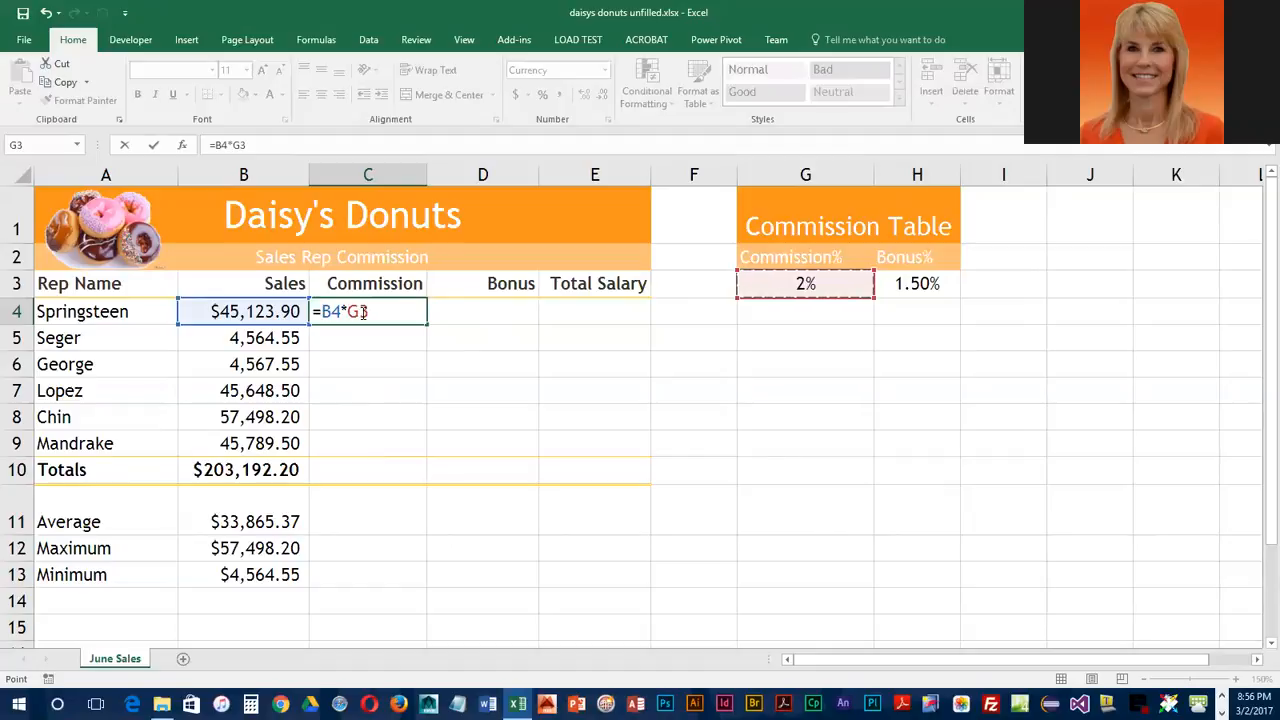
{"action": "key", "text": "F4"}
{"action": "key", "text": "Return"}
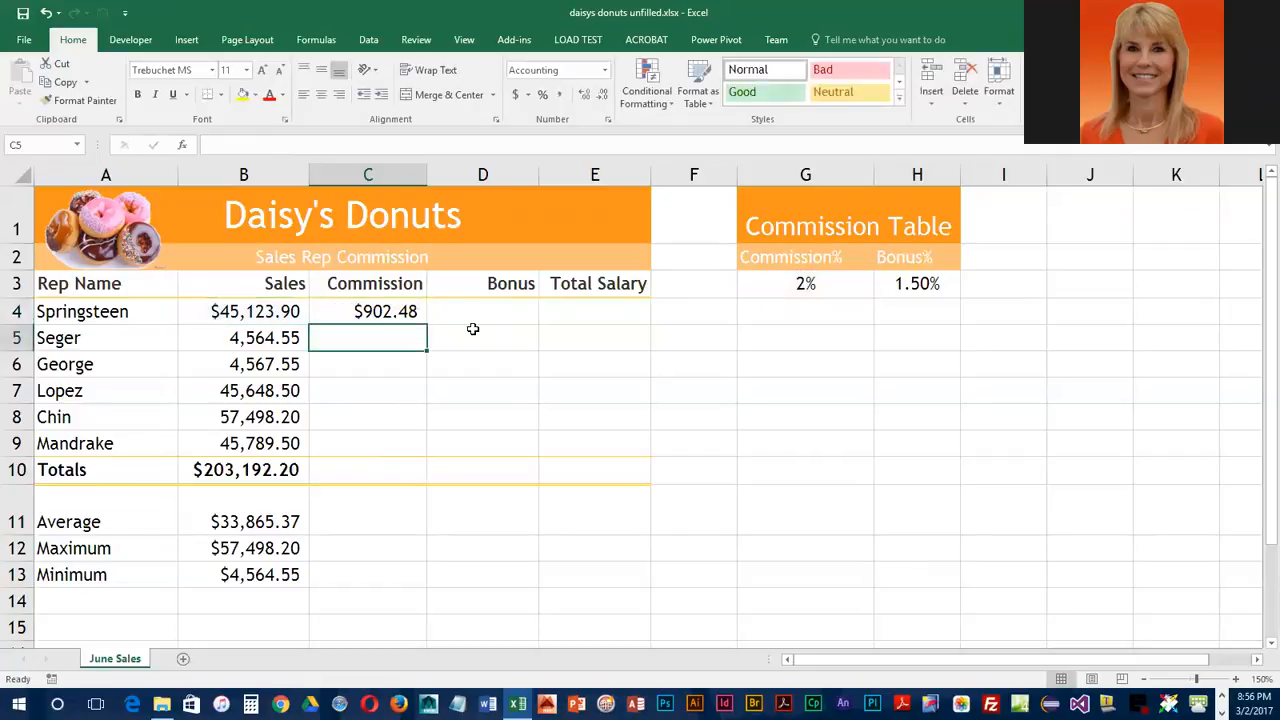
Fill the commission formula from C4 down through C9 and check the cell references in the copied formulas.
{"action": "left_click", "coordinate": [364, 314]}
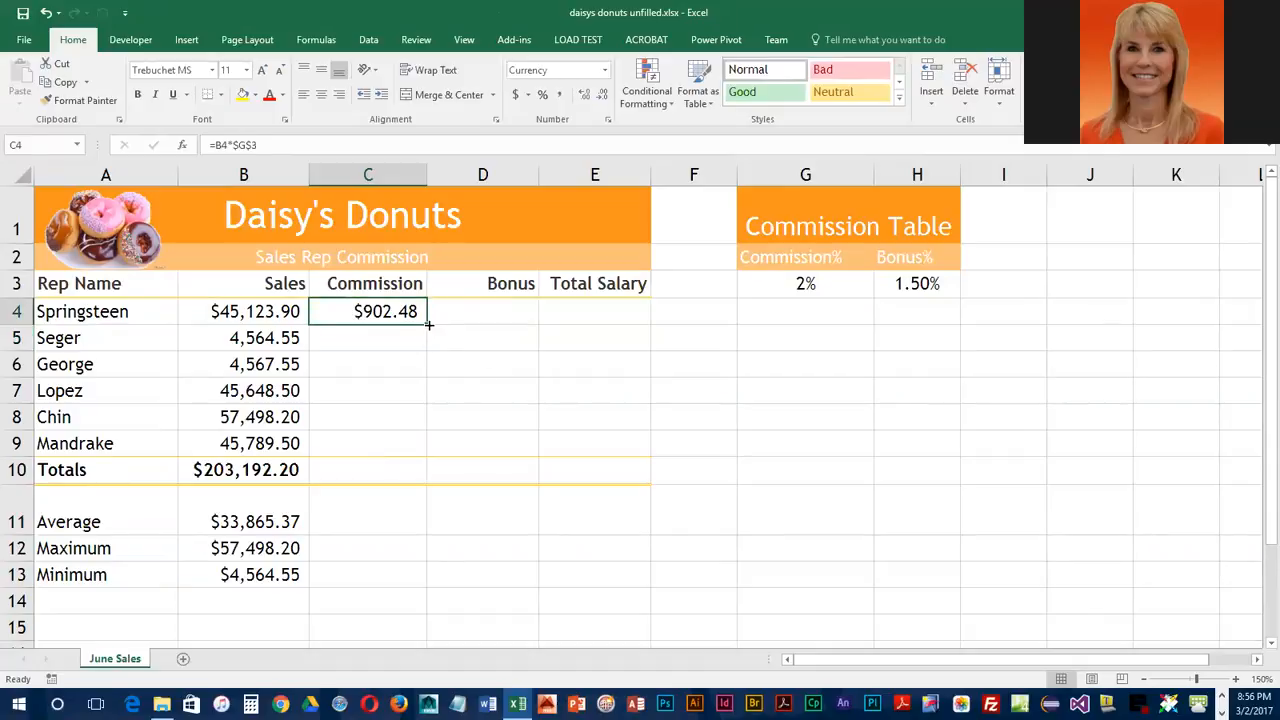
{"action": "left_click_drag", "start_coordinate": [427, 323], "coordinate": [439, 449]}
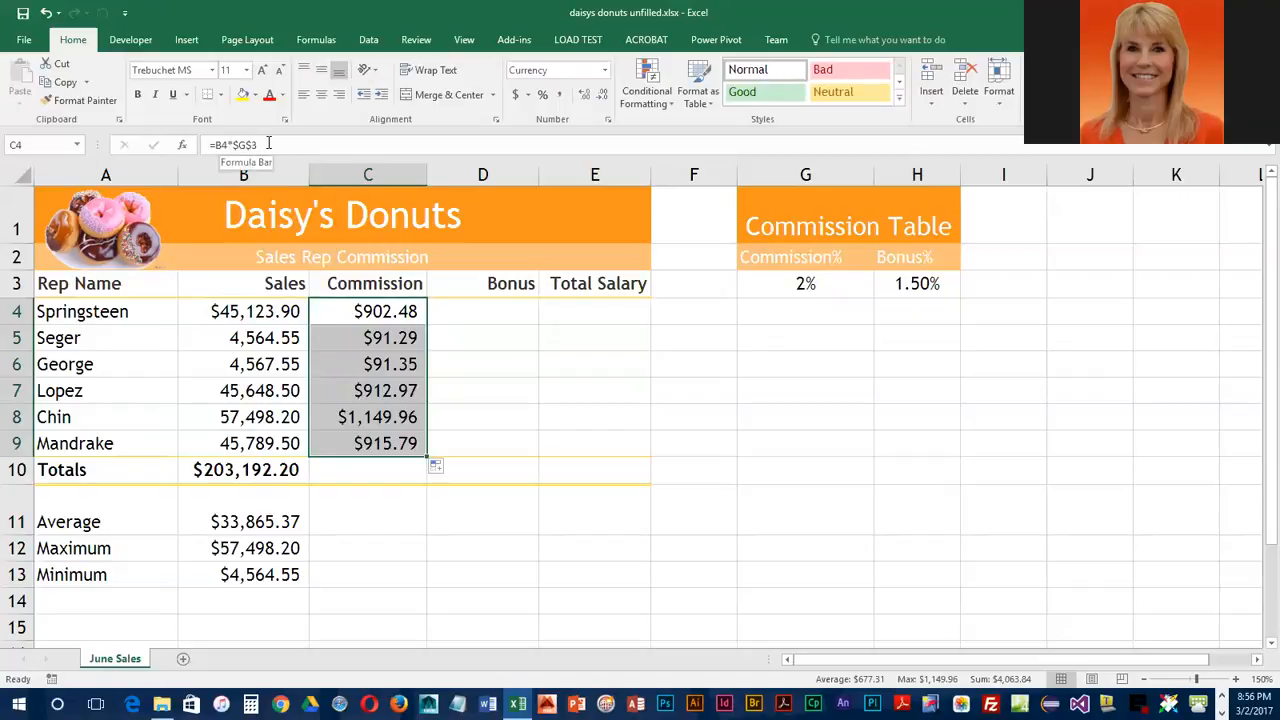
{"action": "left_click", "coordinate": [395, 340]}
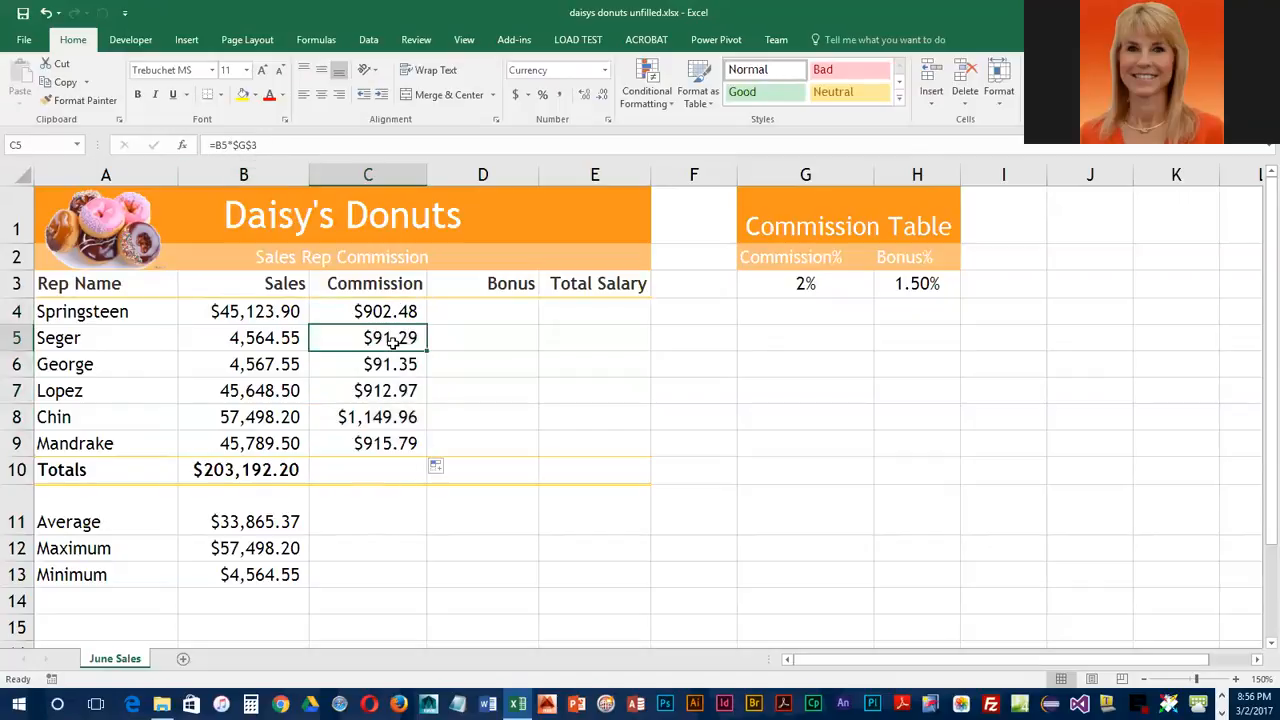
{"action": "left_click", "coordinate": [395, 364]}
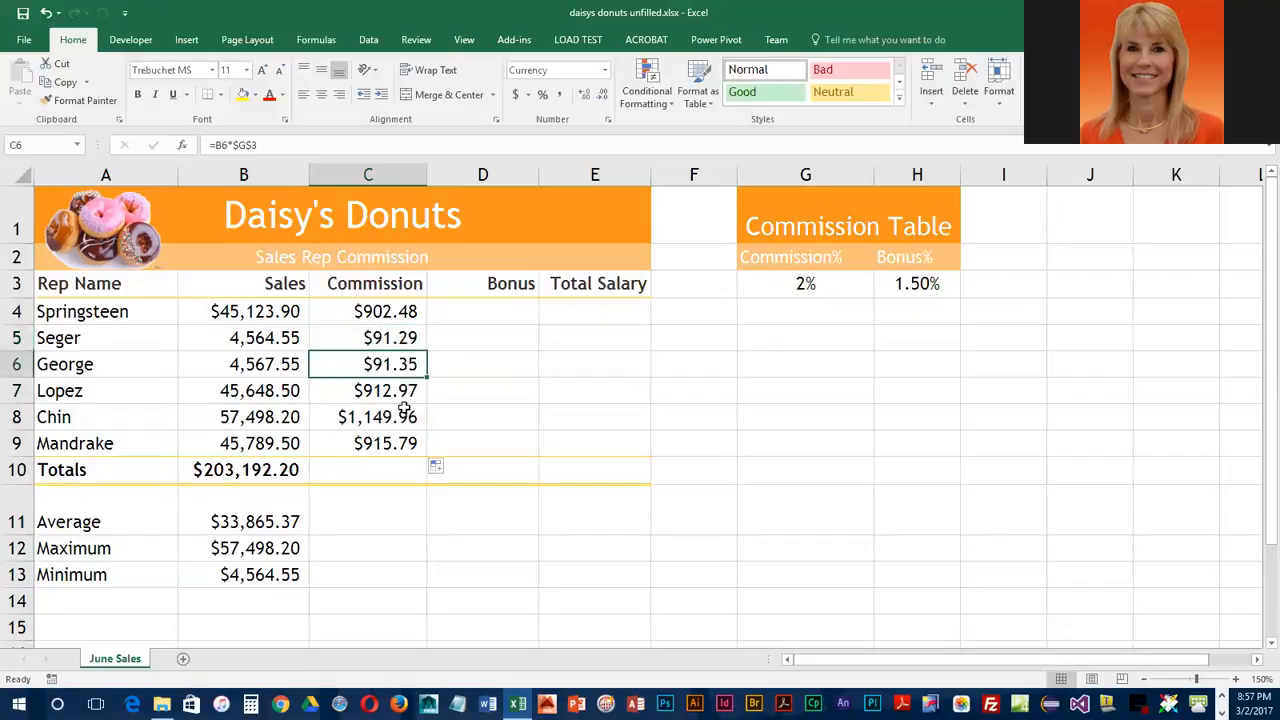
{"action": "left_click", "coordinate": [404, 396]}
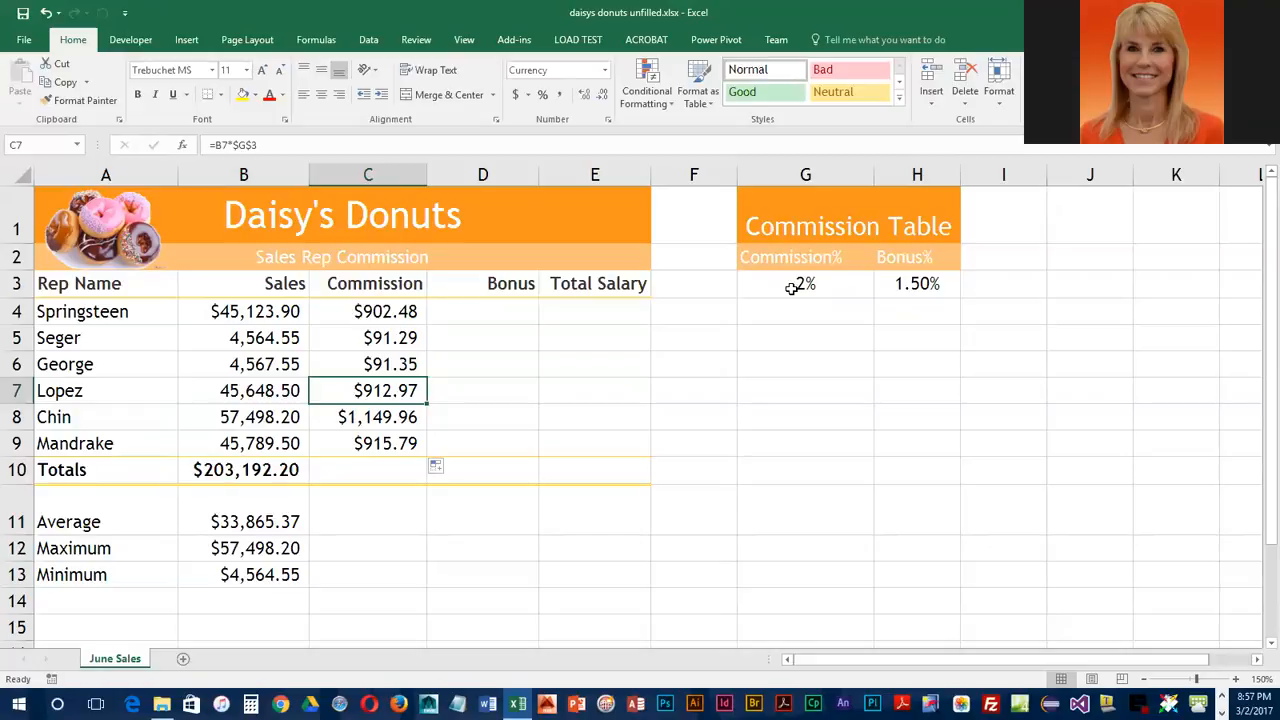
{"action": "left_click", "coordinate": [405, 440]}
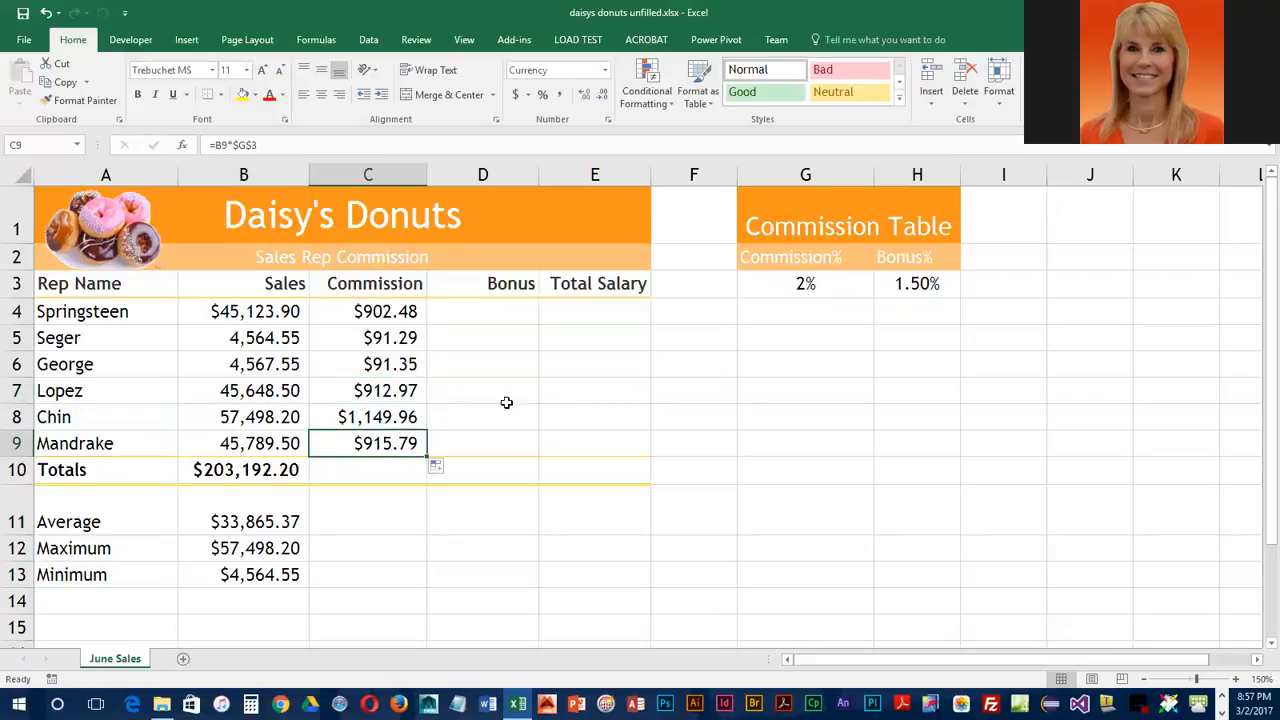
Write an IF formula in D4 that gives B4*H3 as the bonus when B4>40000 and 0 otherwise.
{"action": "left_click", "coordinate": [508, 314]}
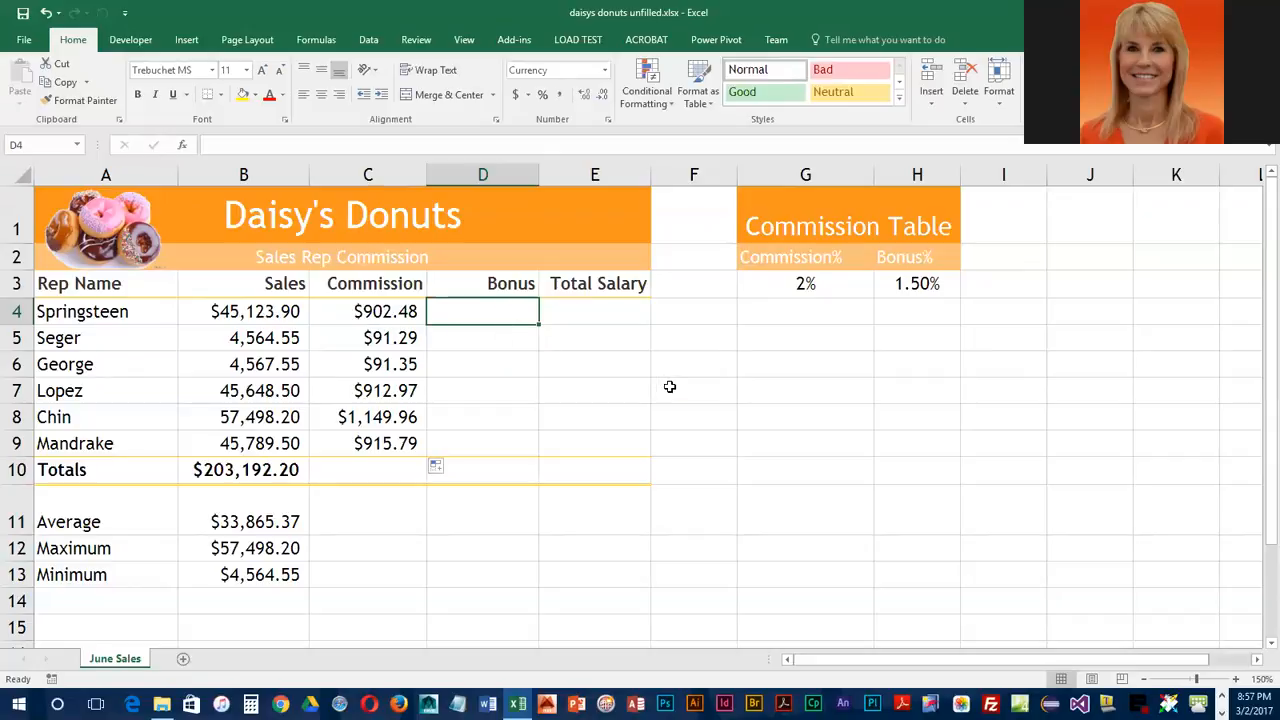
{"action": "type", "text": "="}
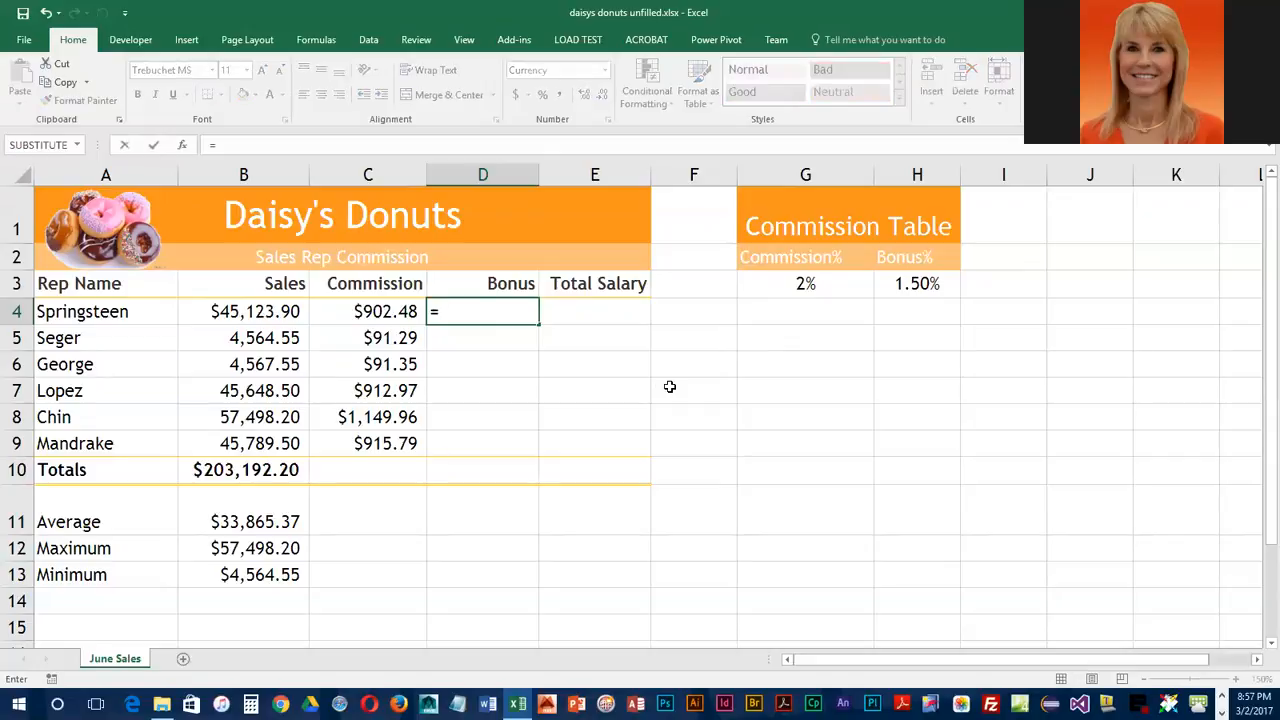
{"action": "type", "text": "if("}
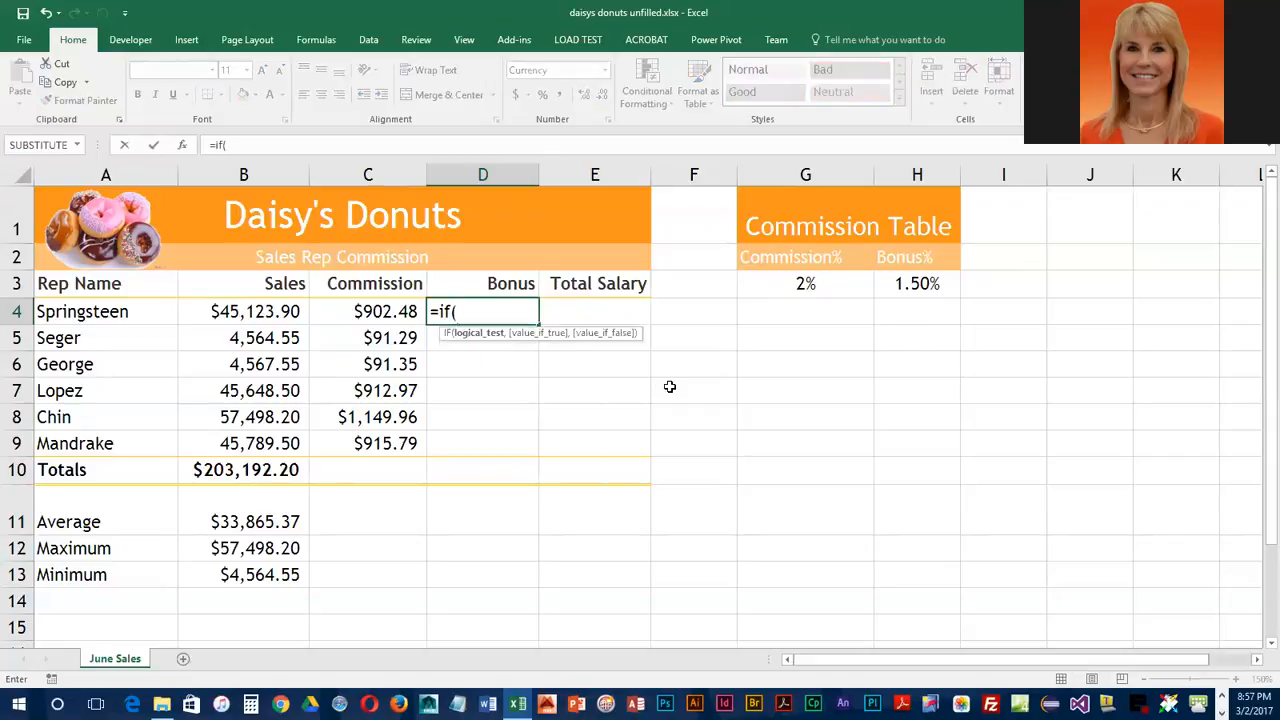
{"action": "left_click", "coordinate": [268, 313]}
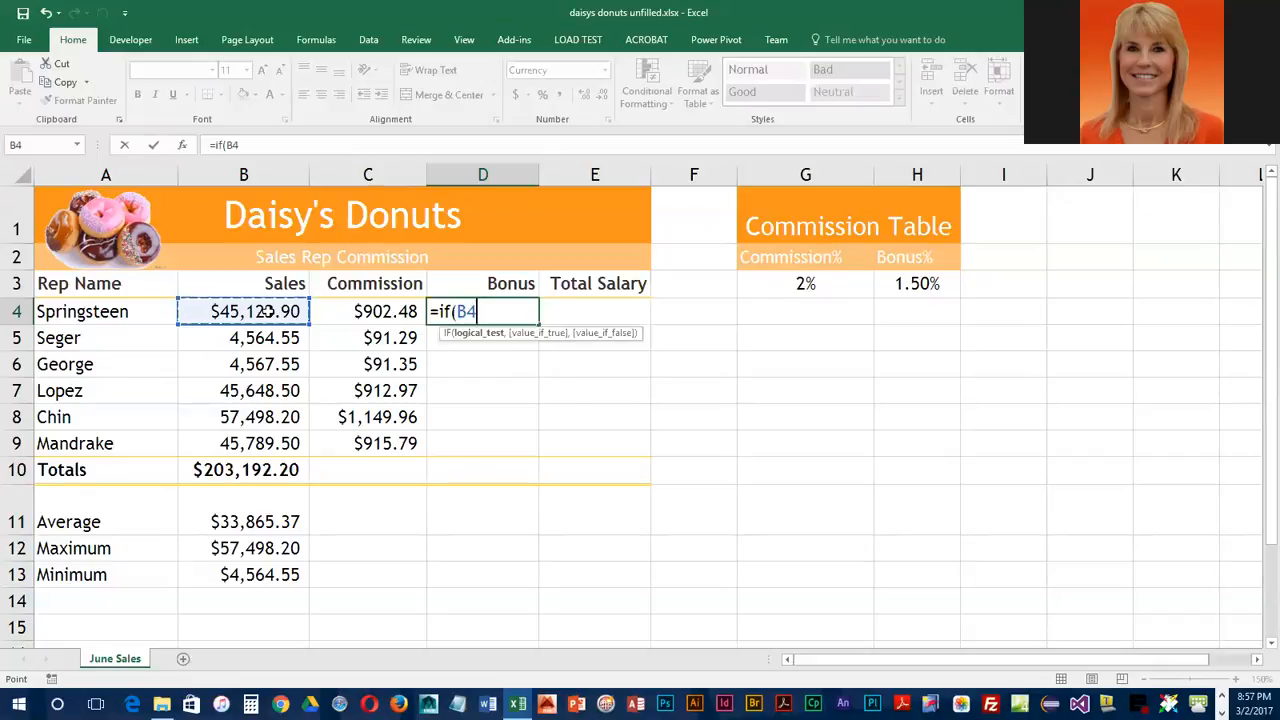
{"action": "type", "text": ">40"}
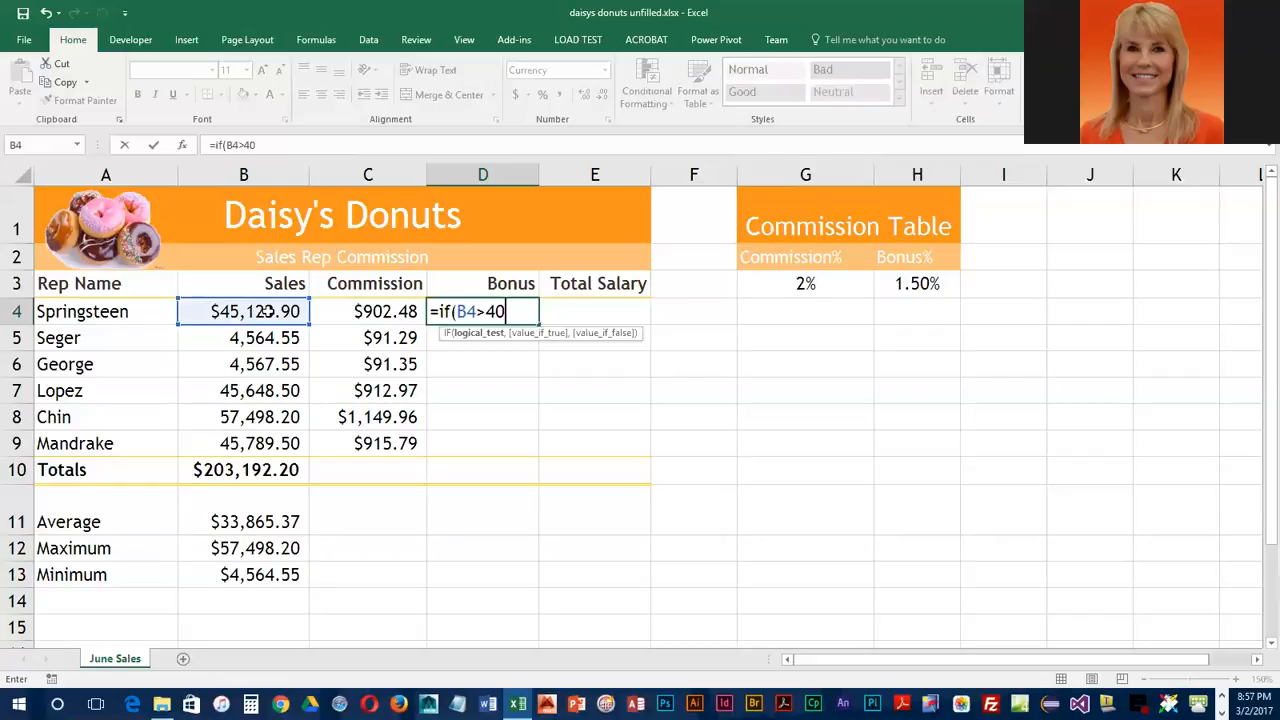
{"action": "type", "text": "000"}
{"action": "type", "text": ","}
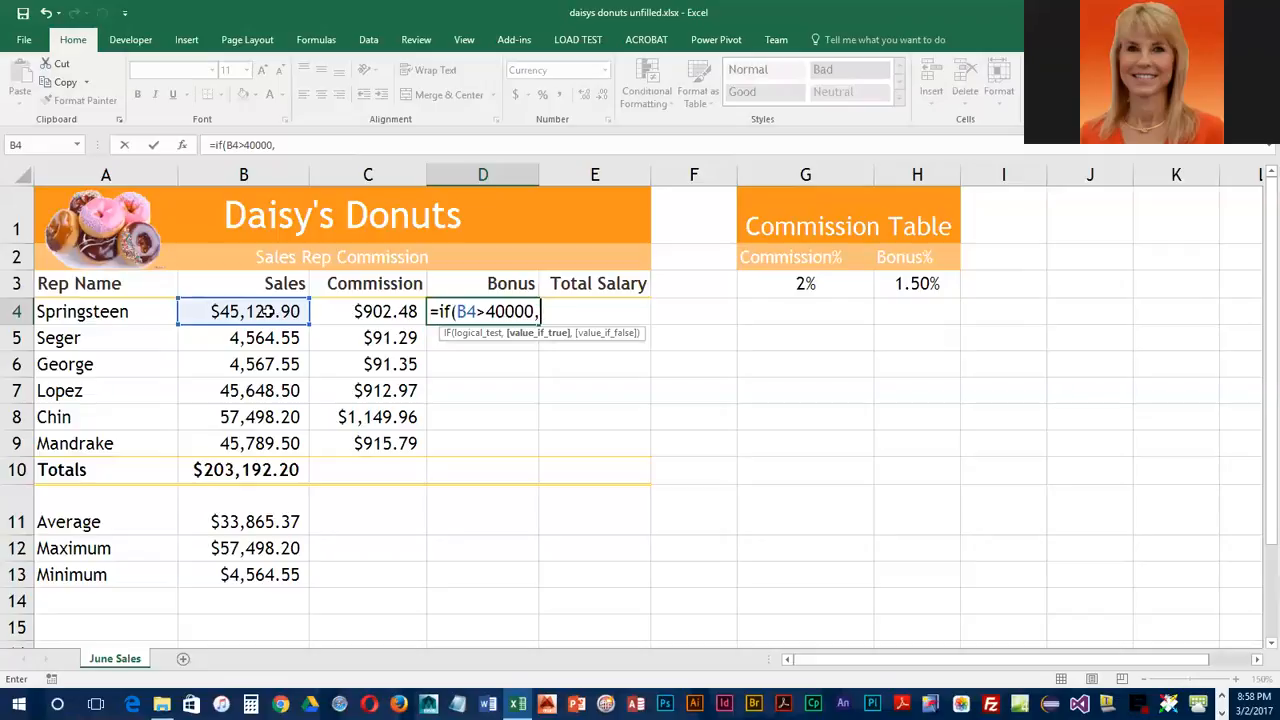
{"action": "type", "text": "b4"}
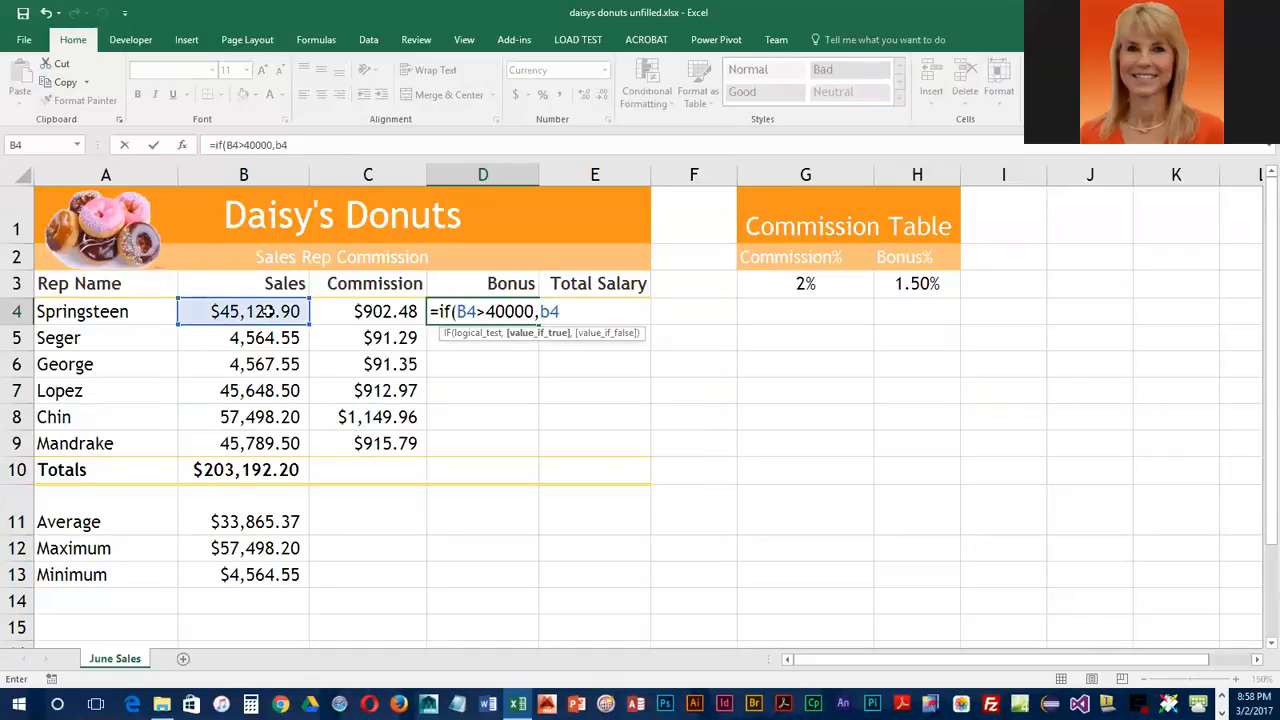
{"action": "type", "text": "*"}
{"action": "left_click", "coordinate": [938, 284]}
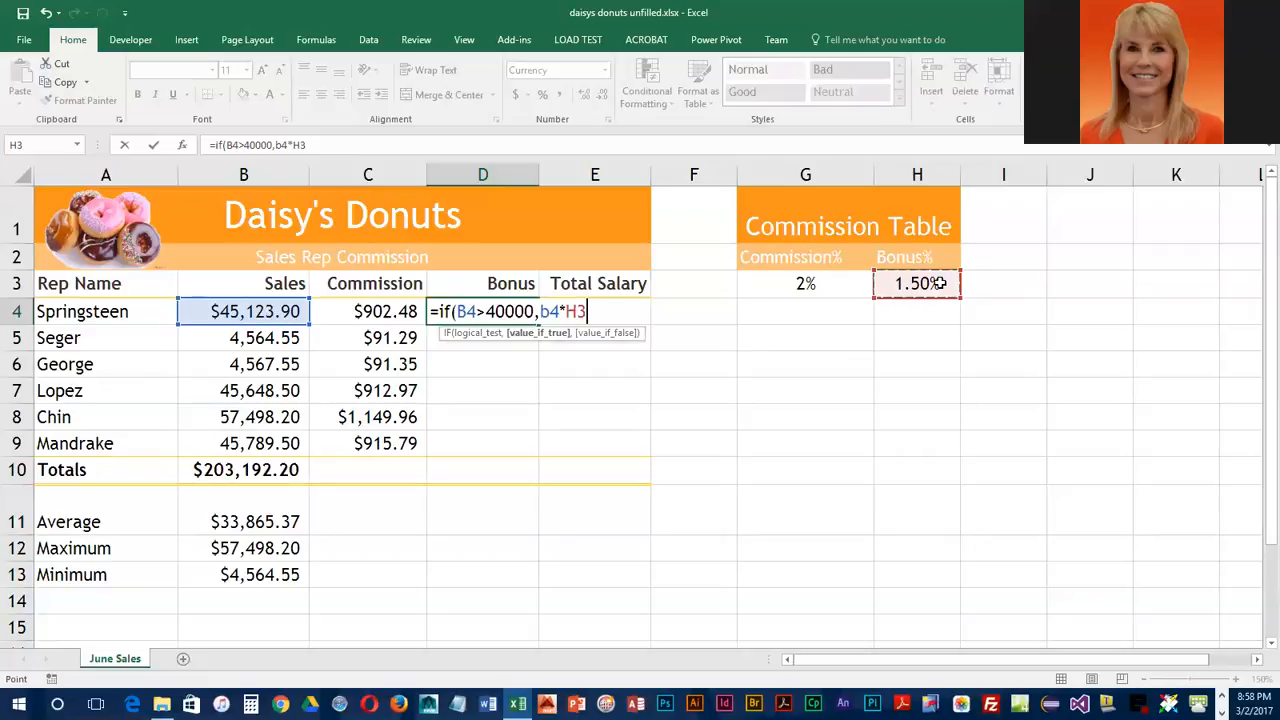
{"action": "type", "text": ","}
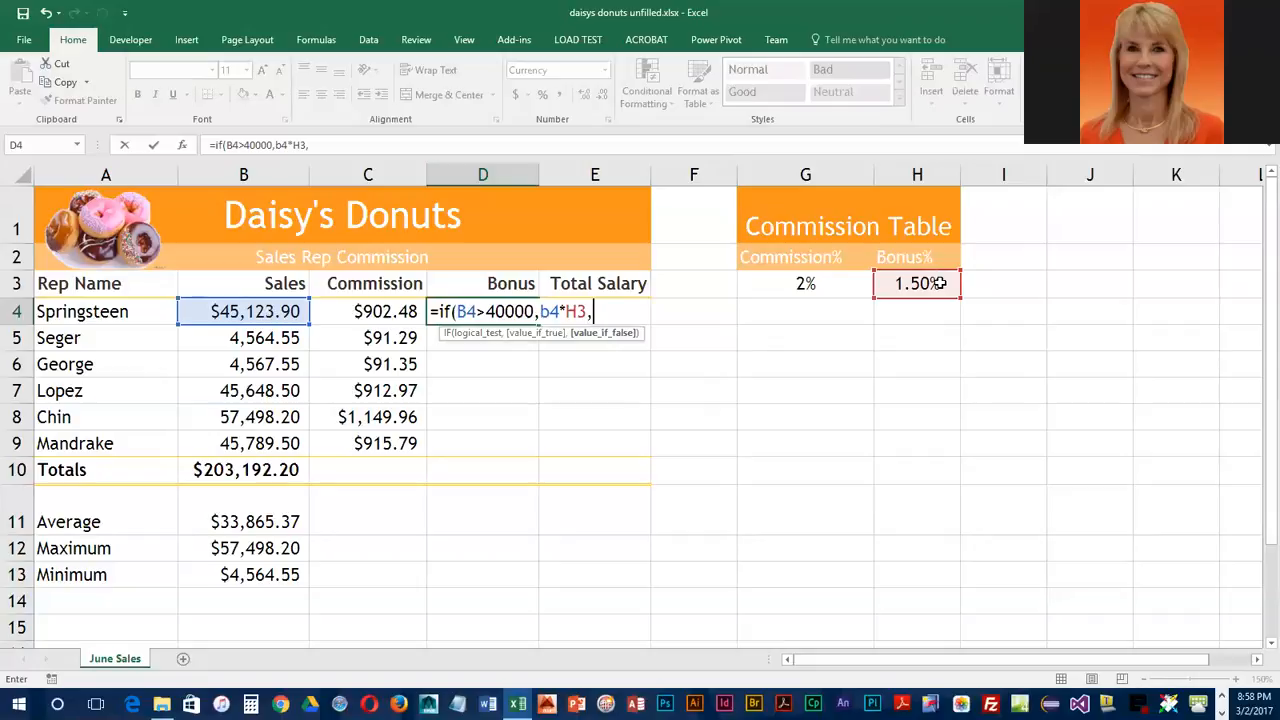
{"action": "type", "text": "0)"}
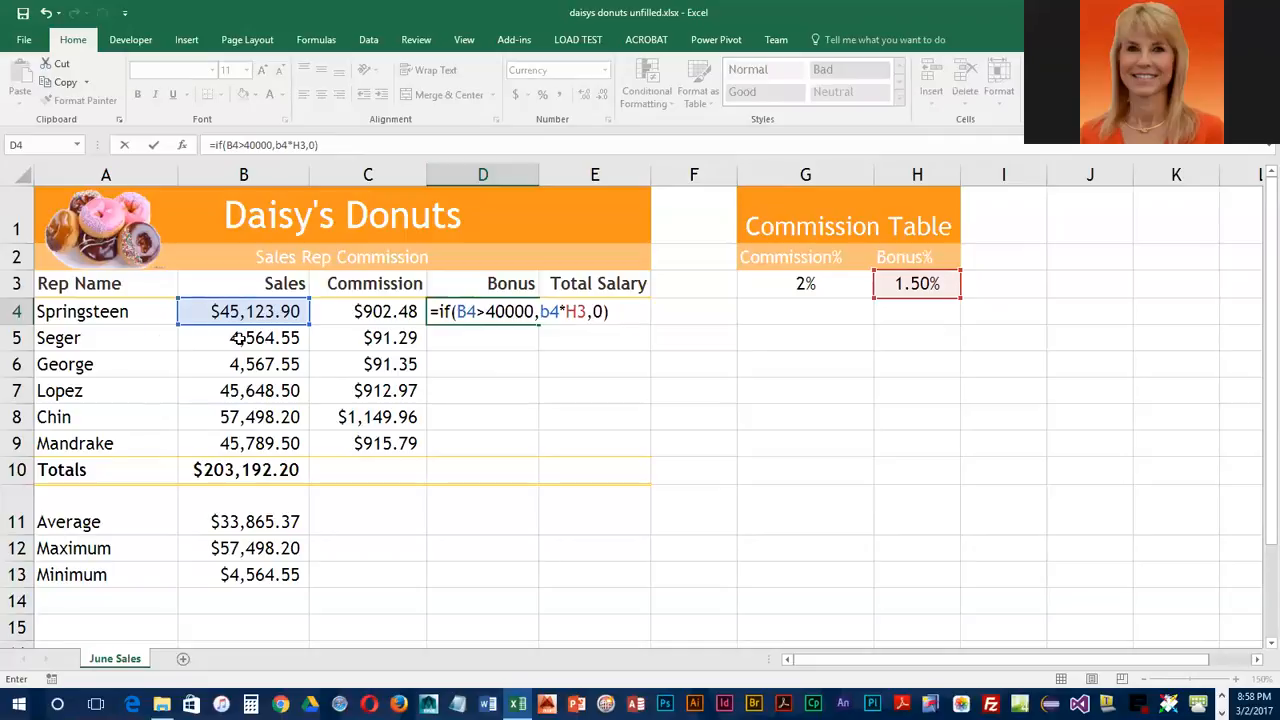
Make the H3 reference in the D4 bonus formula absolute ($H$3) and fill the formula down through D9.
{"action": "left_click", "coordinate": [577, 311]}
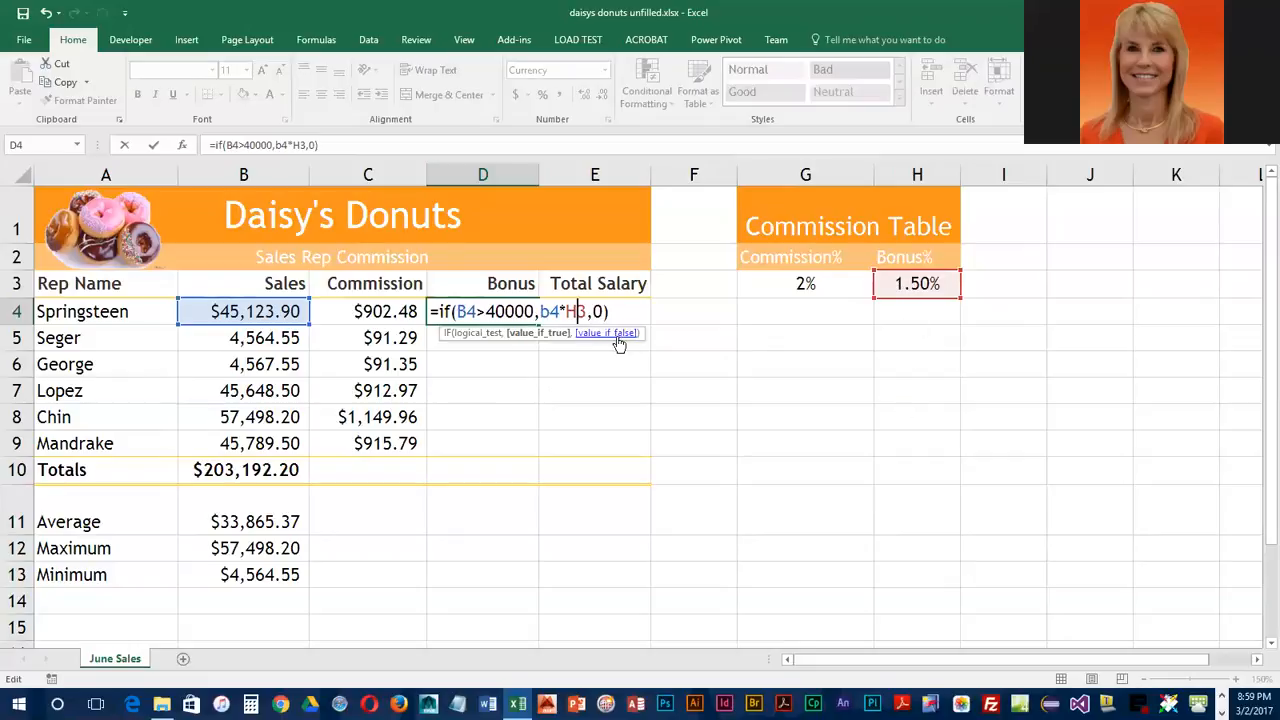
{"action": "left_click", "coordinate": [573, 312]}
{"action": "key", "text": "F4"}
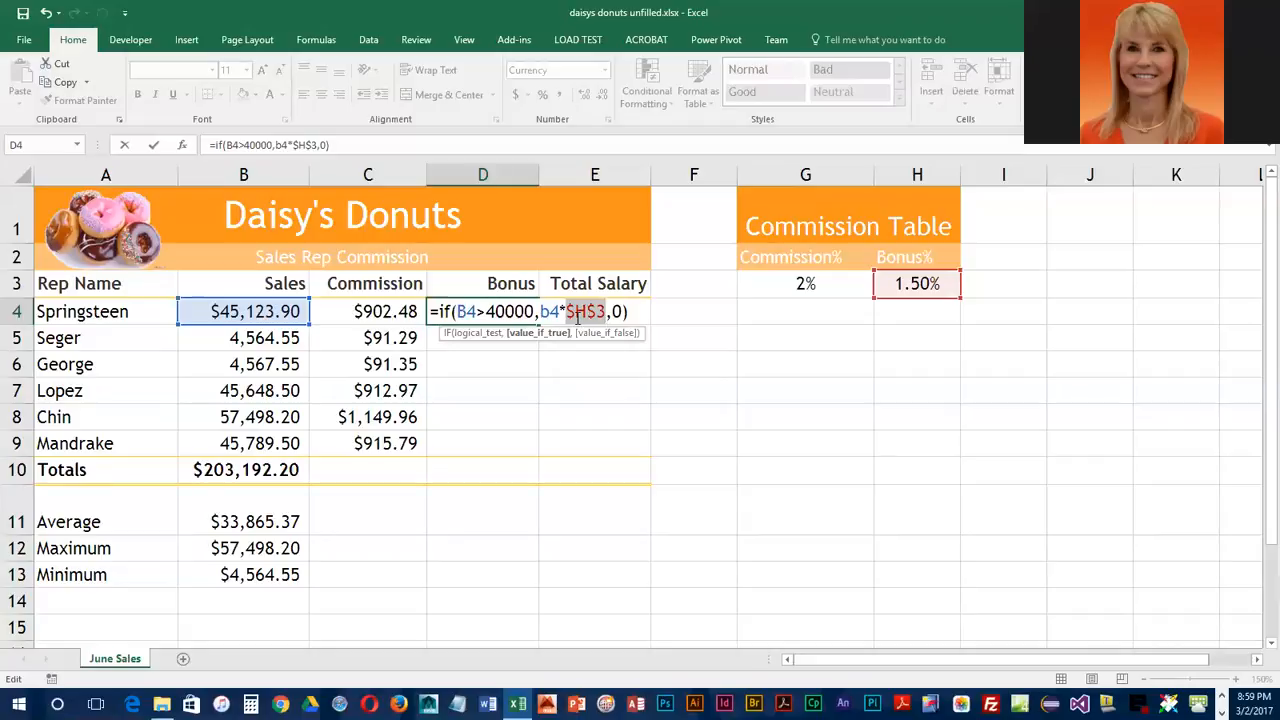
{"action": "key", "text": "Return"}
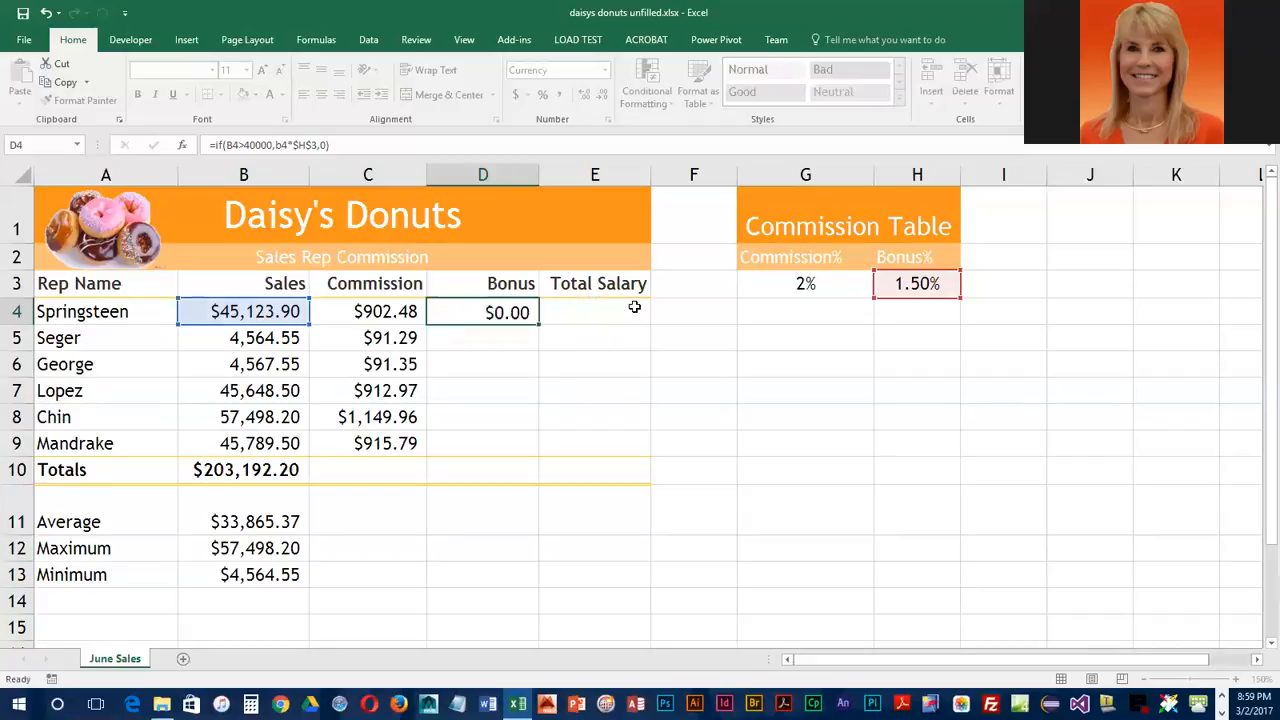
{"action": "left_click", "coordinate": [494, 311]}
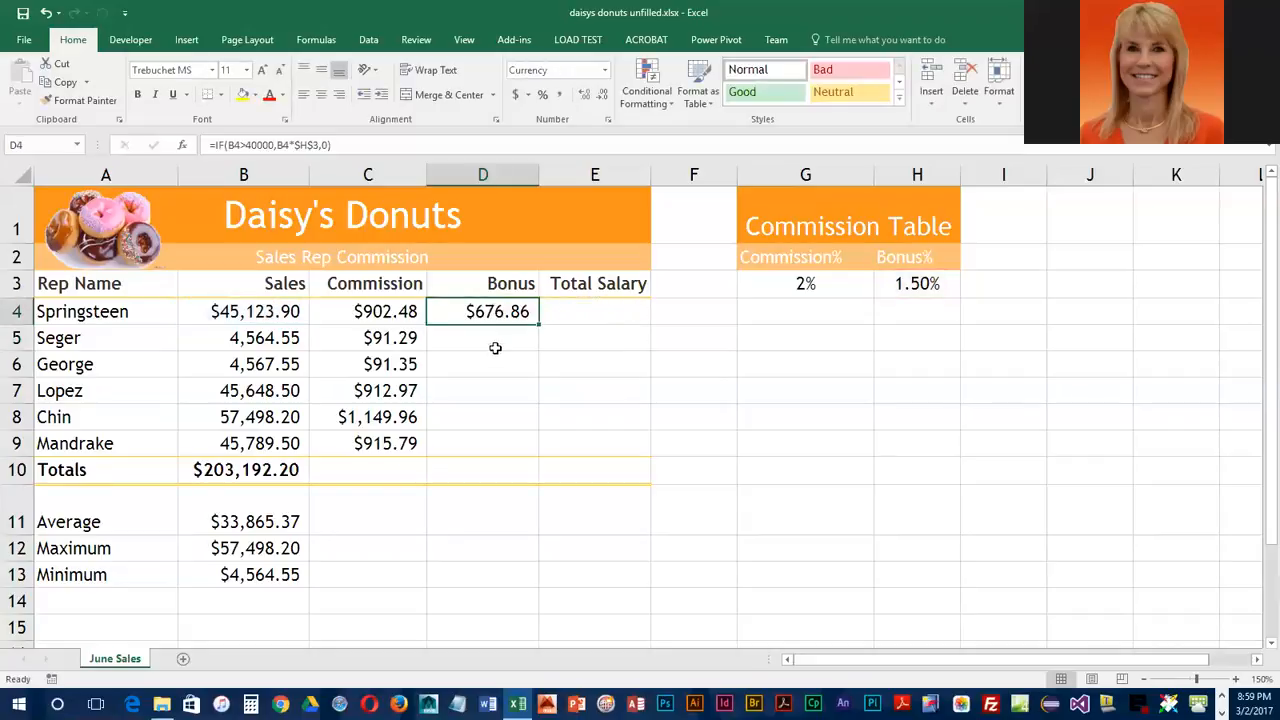
{"action": "left_click_drag", "start_coordinate": [539, 324], "coordinate": [538, 452]}
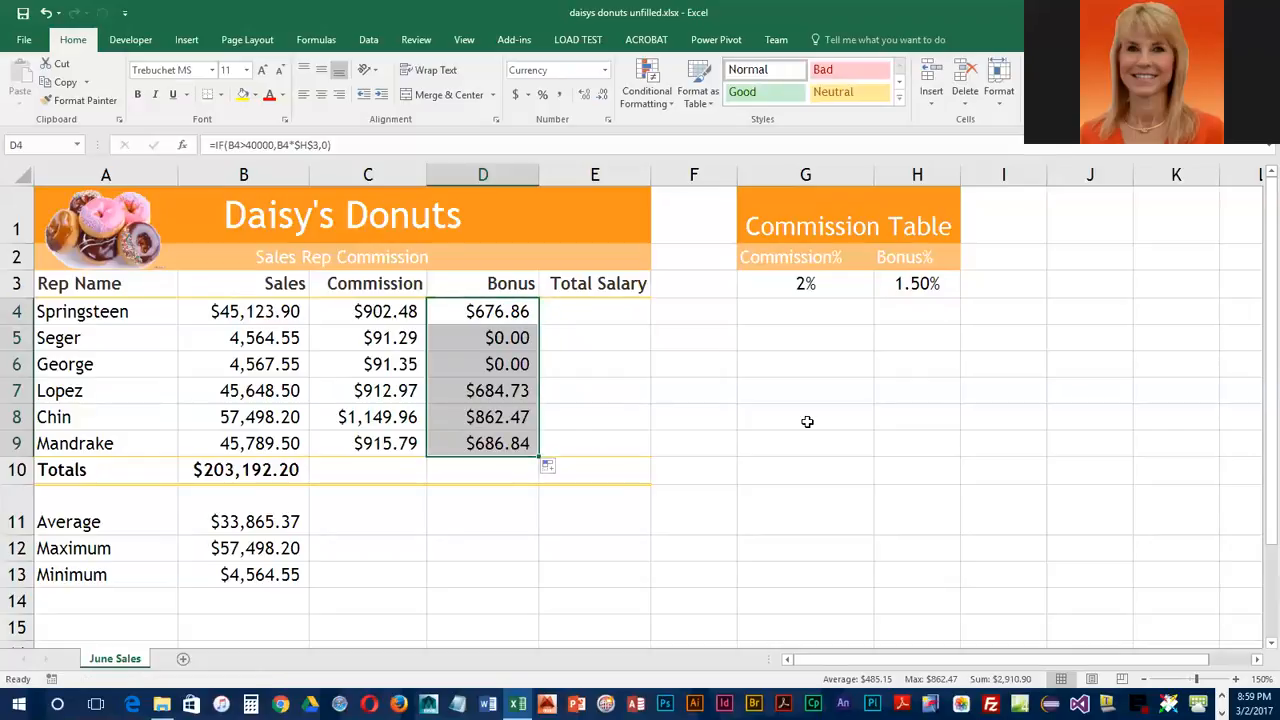
Calculate the total salary in E4 with =C4+D4 and fill the formula down through E9.
{"action": "left_click", "coordinate": [608, 311]}
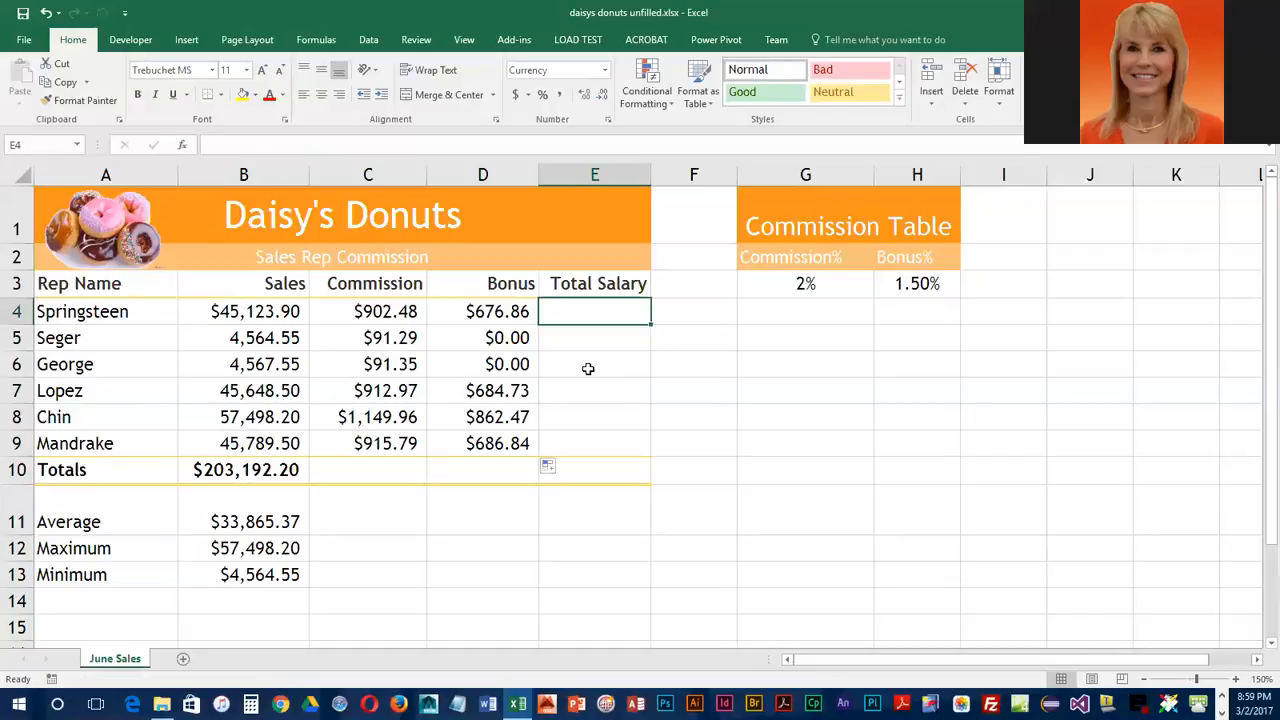
{"action": "type", "text": "="}
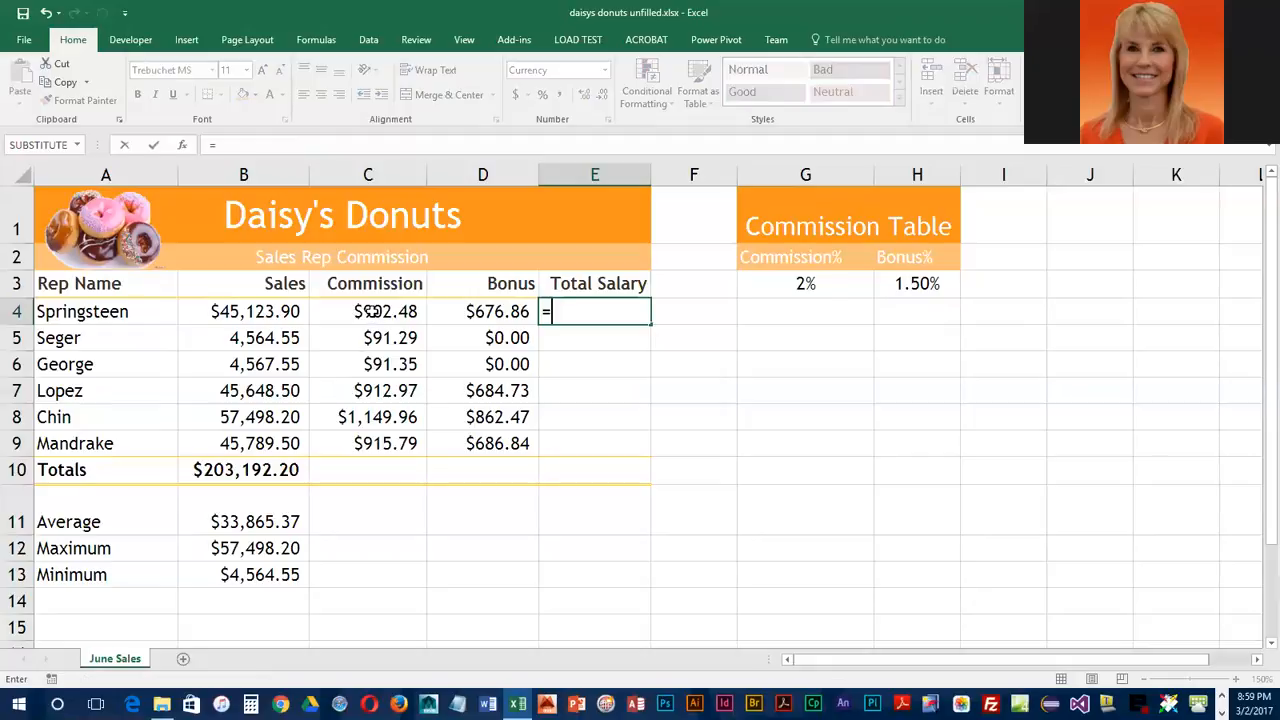
{"action": "left_click", "coordinate": [370, 311]}
{"action": "type", "text": "+"}
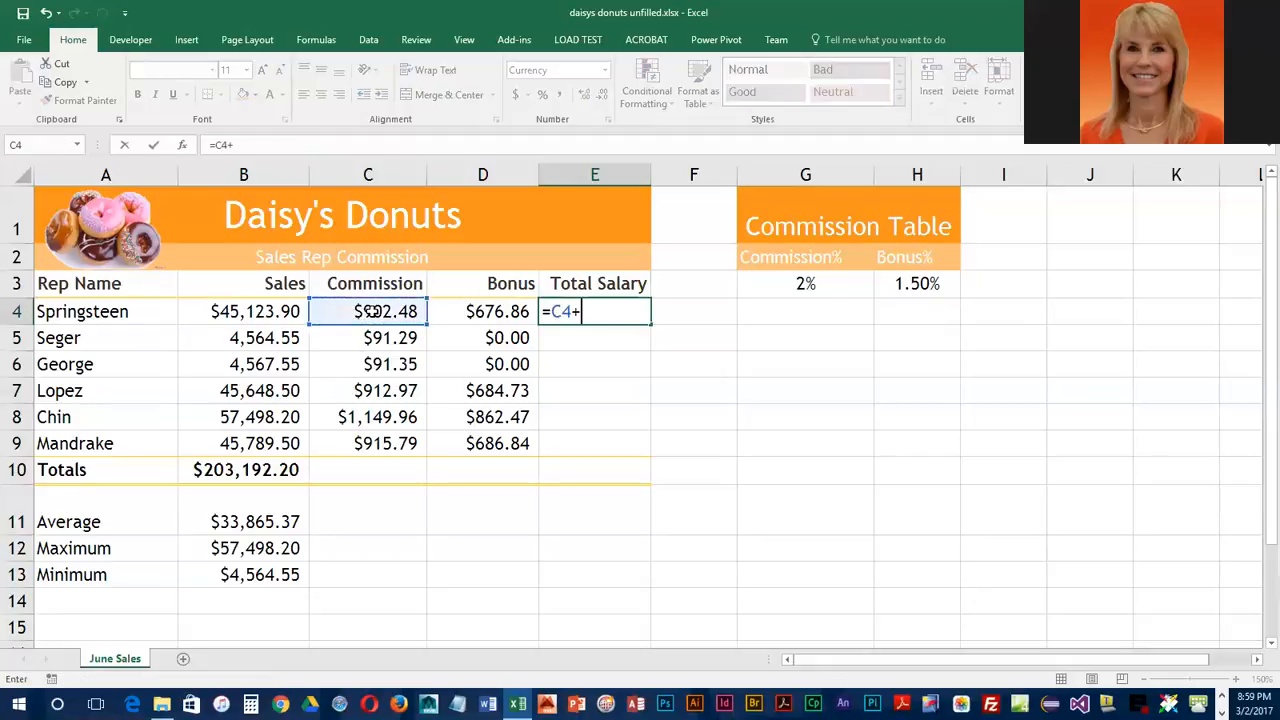
{"action": "left_click", "coordinate": [487, 311]}
{"action": "key", "text": "Return"}
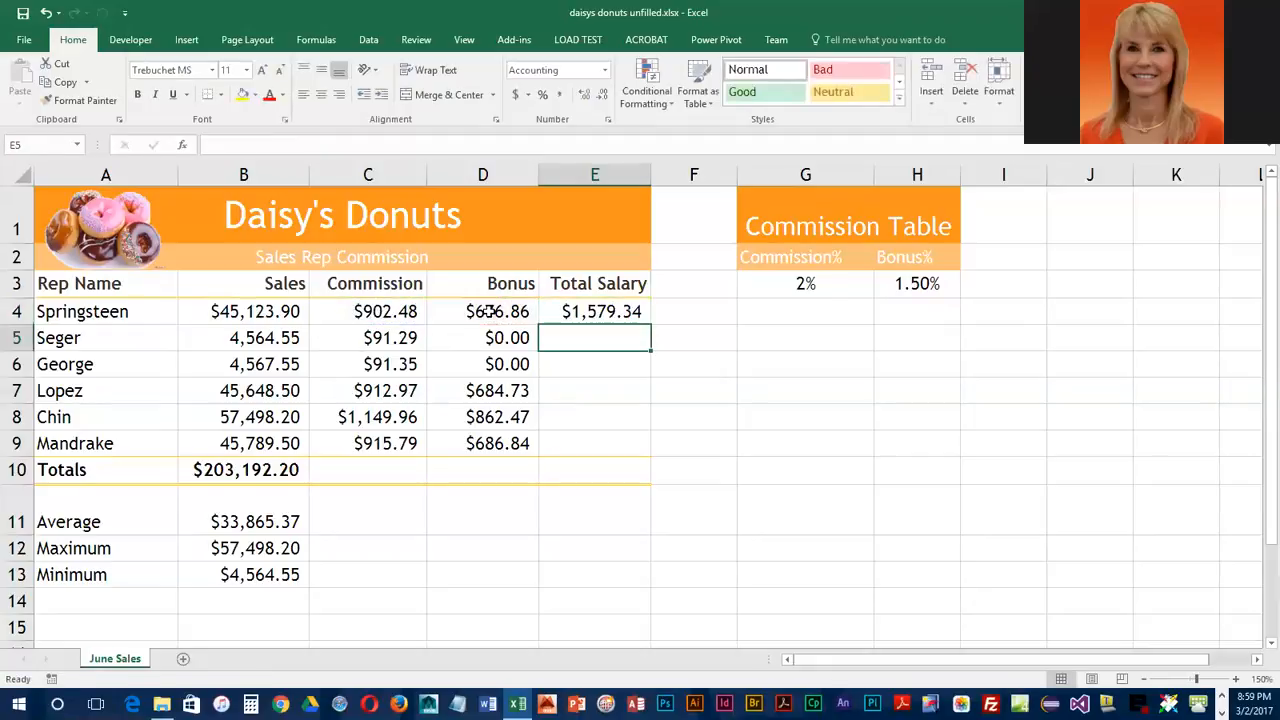
{"action": "left_click", "coordinate": [610, 311]}
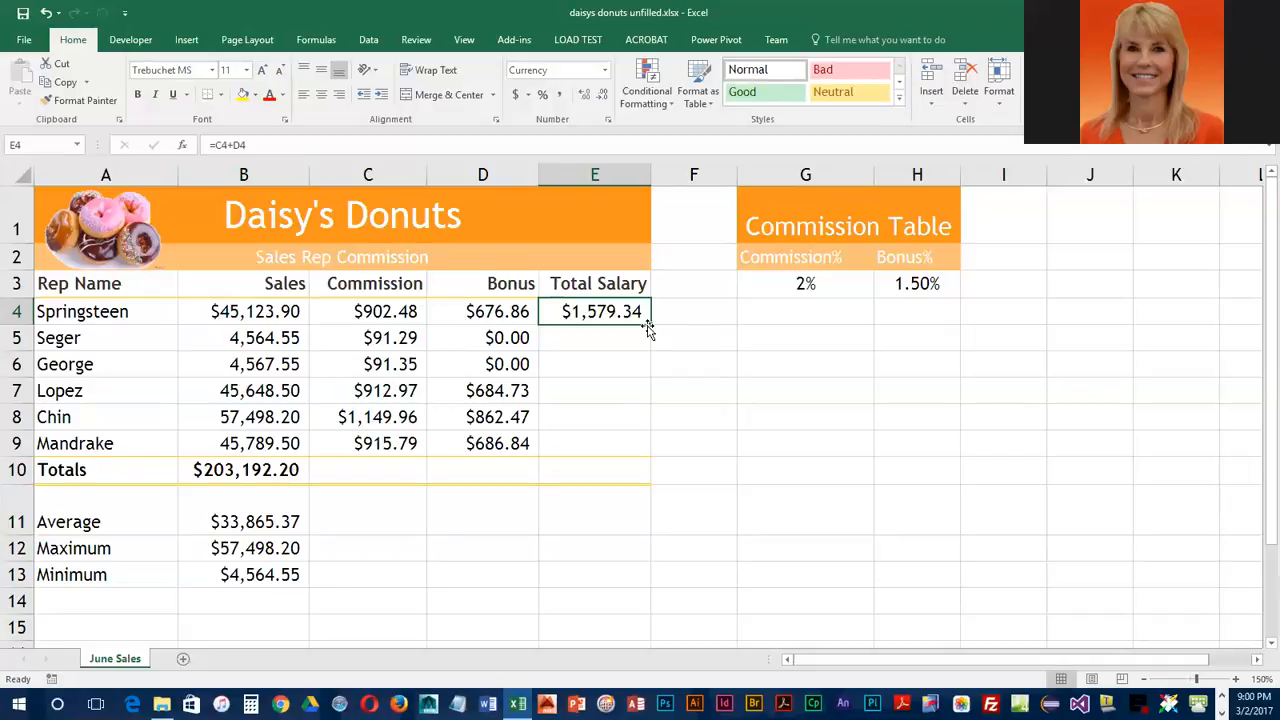
{"action": "left_click_drag", "start_coordinate": [650, 325], "coordinate": [655, 458]}
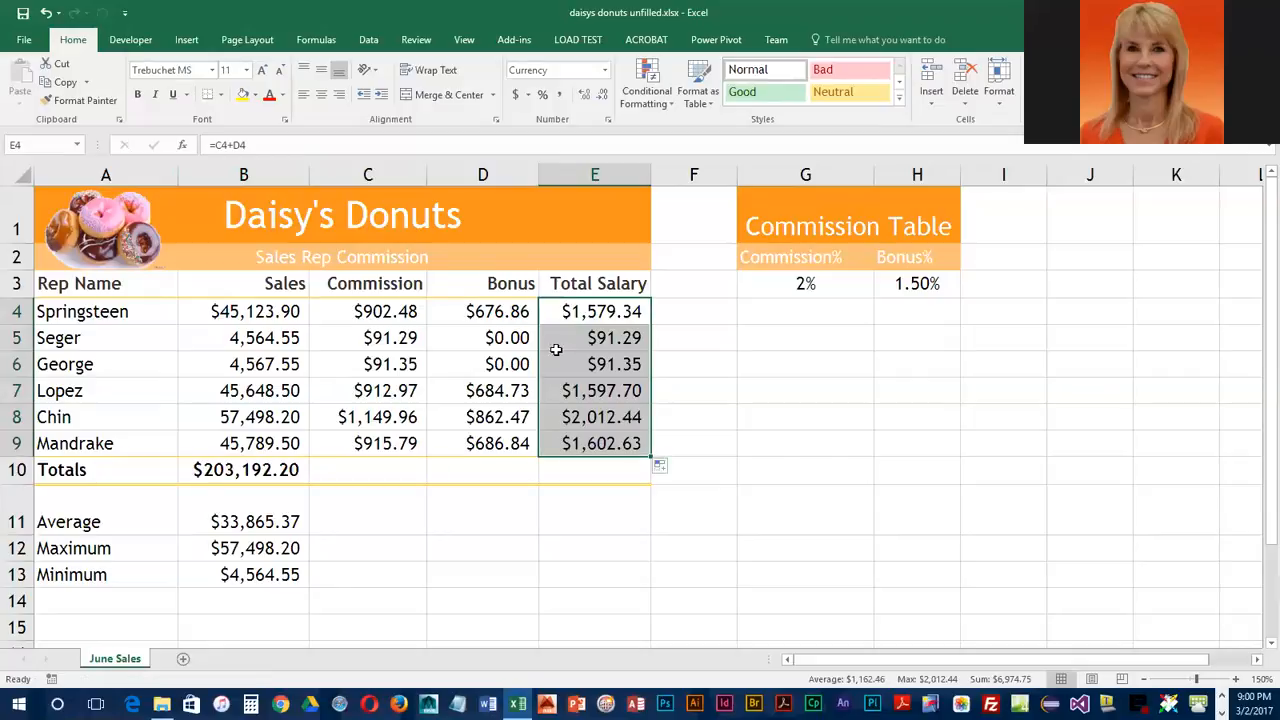
Apply Comma style to C5:E9 and fill the total, average, maximum and minimum formulas in B10:B13 across to column E.
{"action": "left_click_drag", "start_coordinate": [378, 340], "coordinate": [565, 443]}
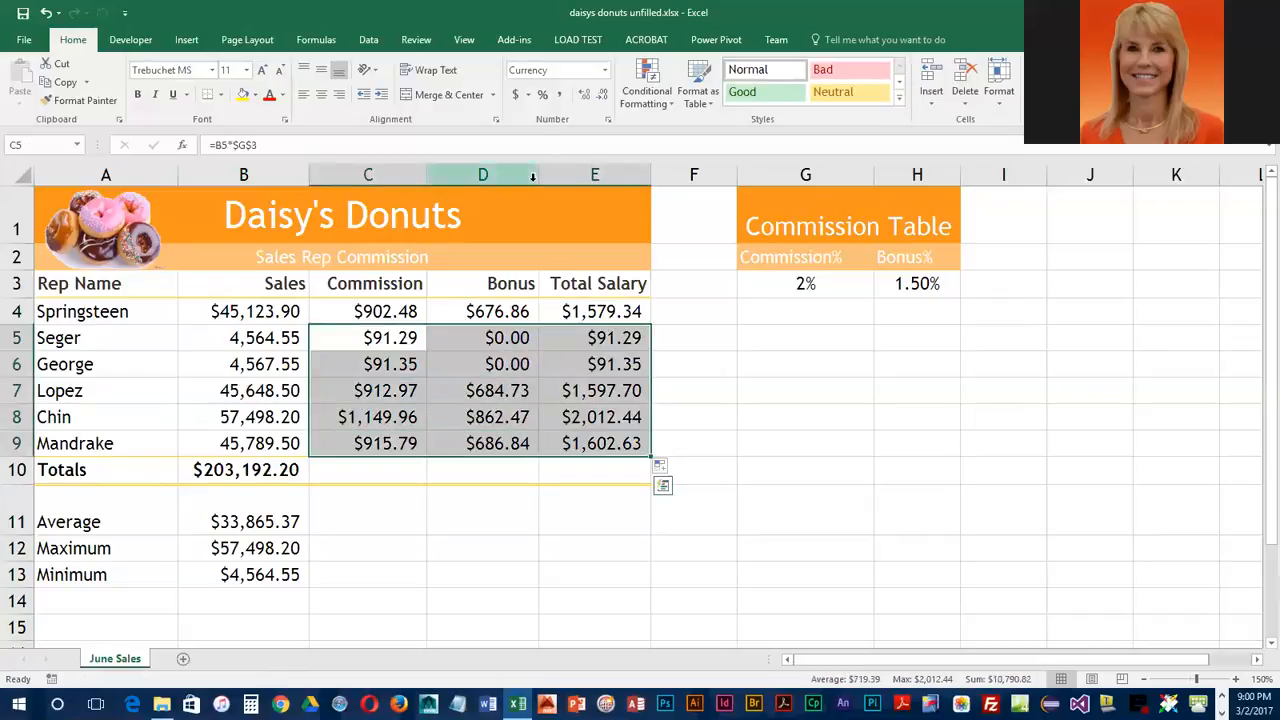
{"action": "left_click", "coordinate": [561, 94]}
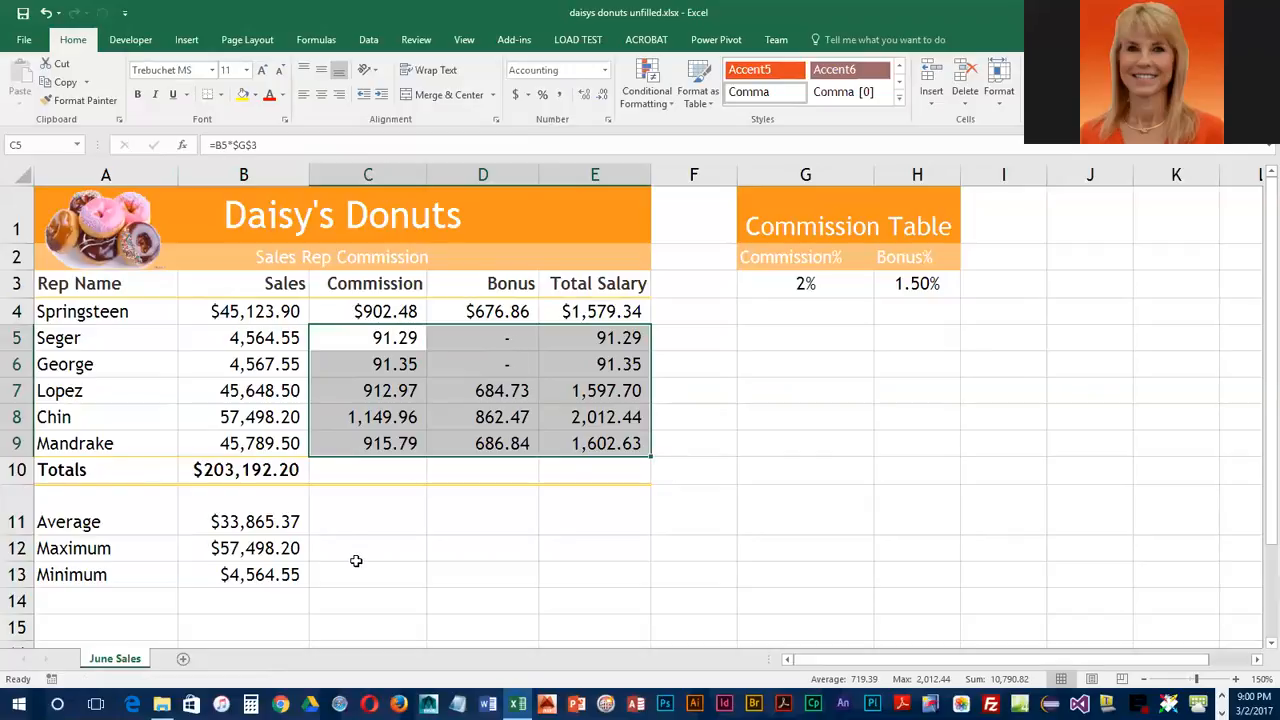
{"action": "left_click_drag", "start_coordinate": [242, 471], "coordinate": [232, 572]}
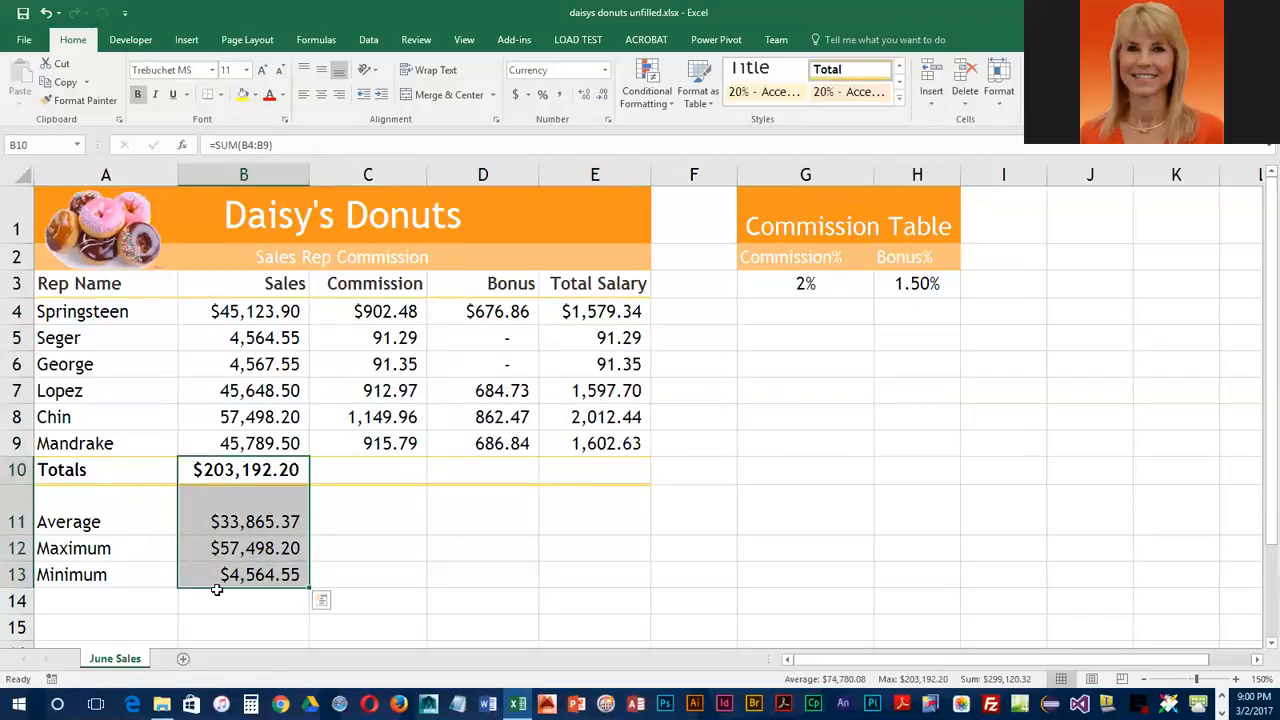
{"action": "left_click_drag", "start_coordinate": [308, 590], "coordinate": [618, 580]}
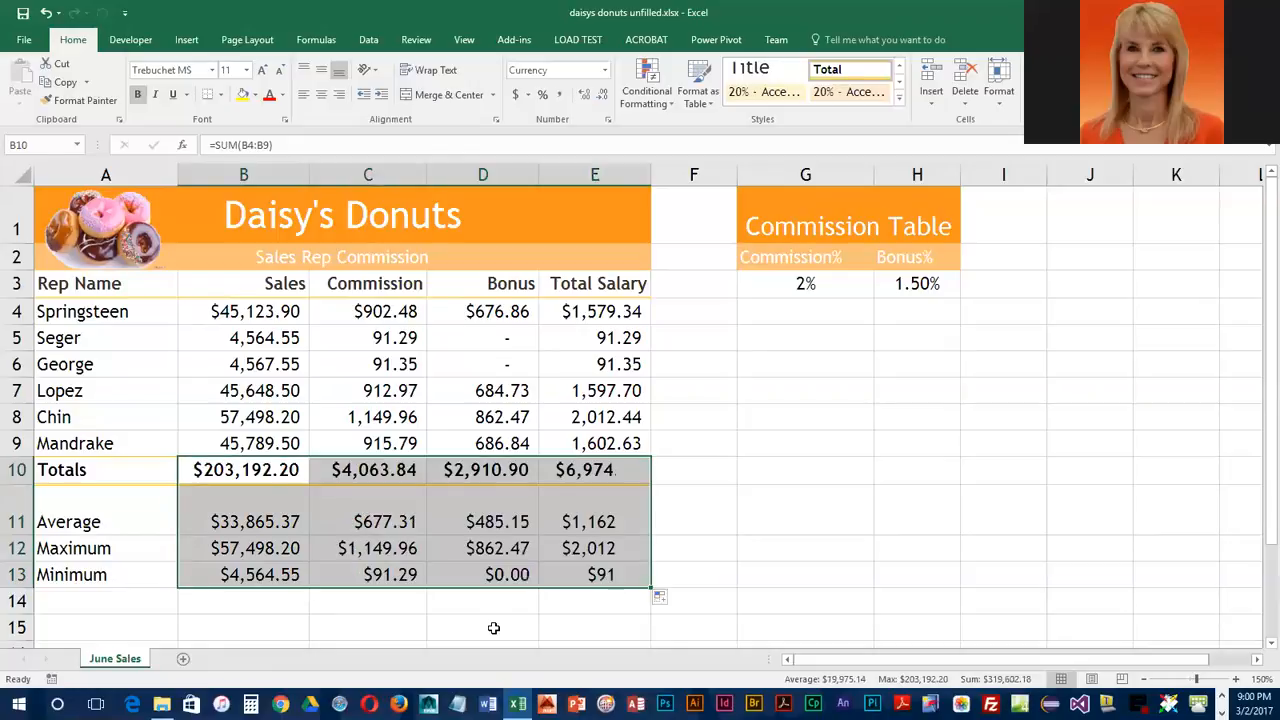
{"action": "left_click", "coordinate": [703, 545]}
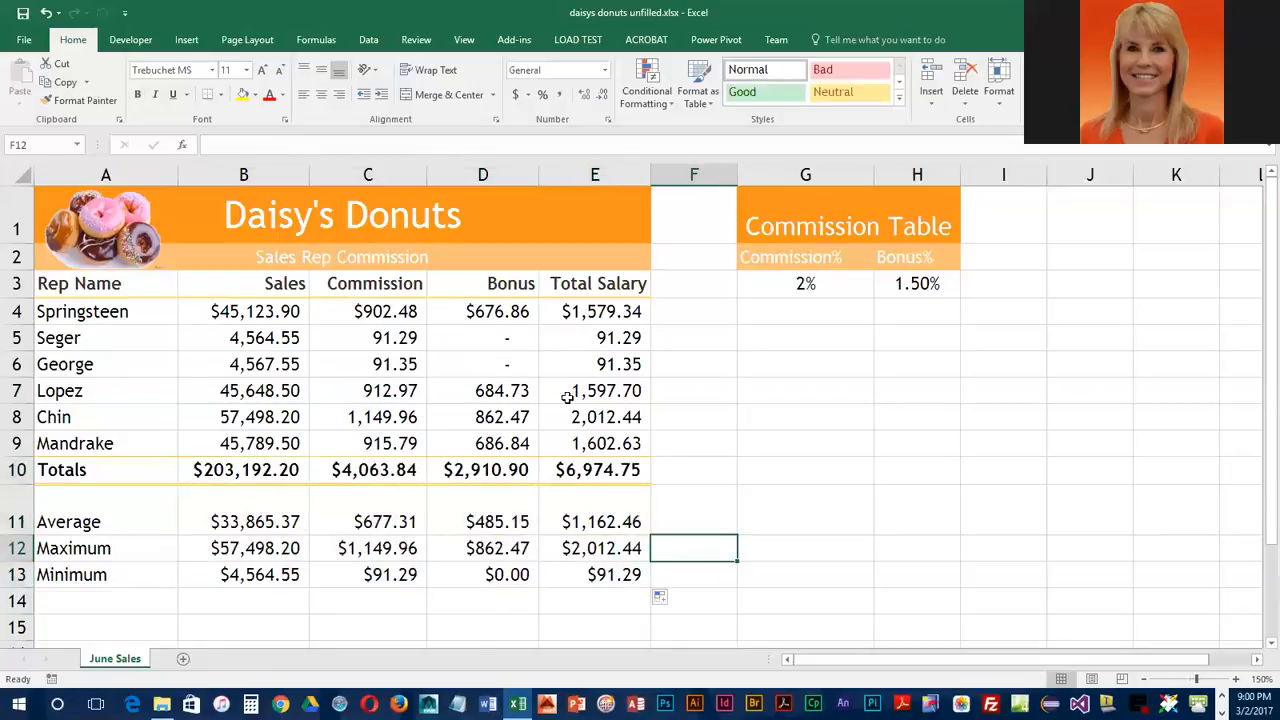